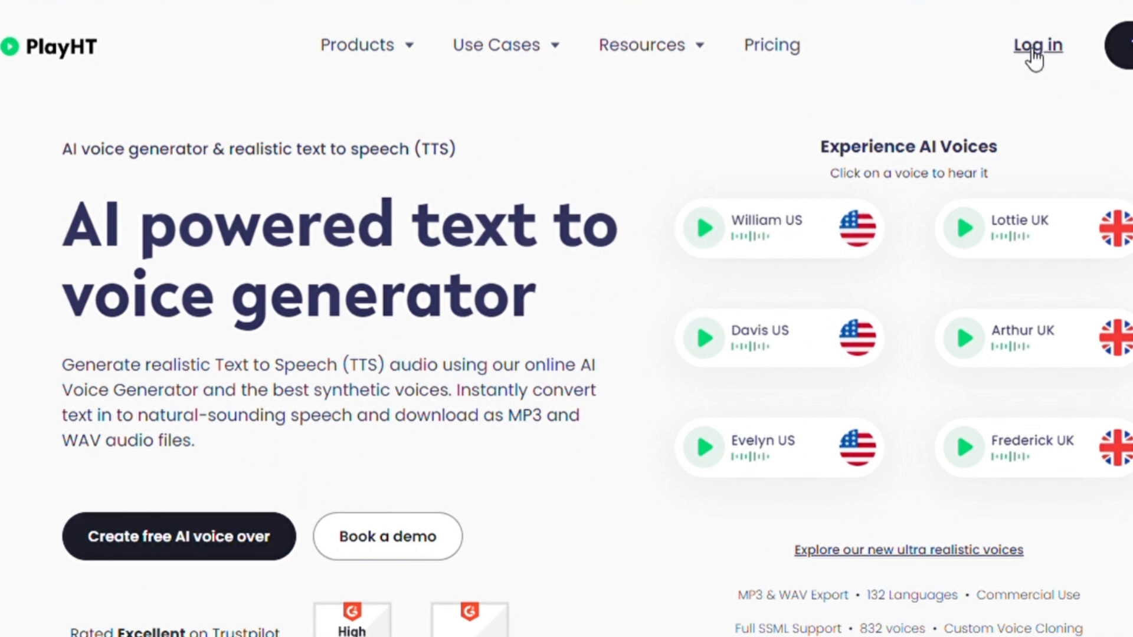
Start a free AI voice over on PlayHT and complete the onboarding as an individual.
{"action": "left_click", "coordinate": [196, 547]}
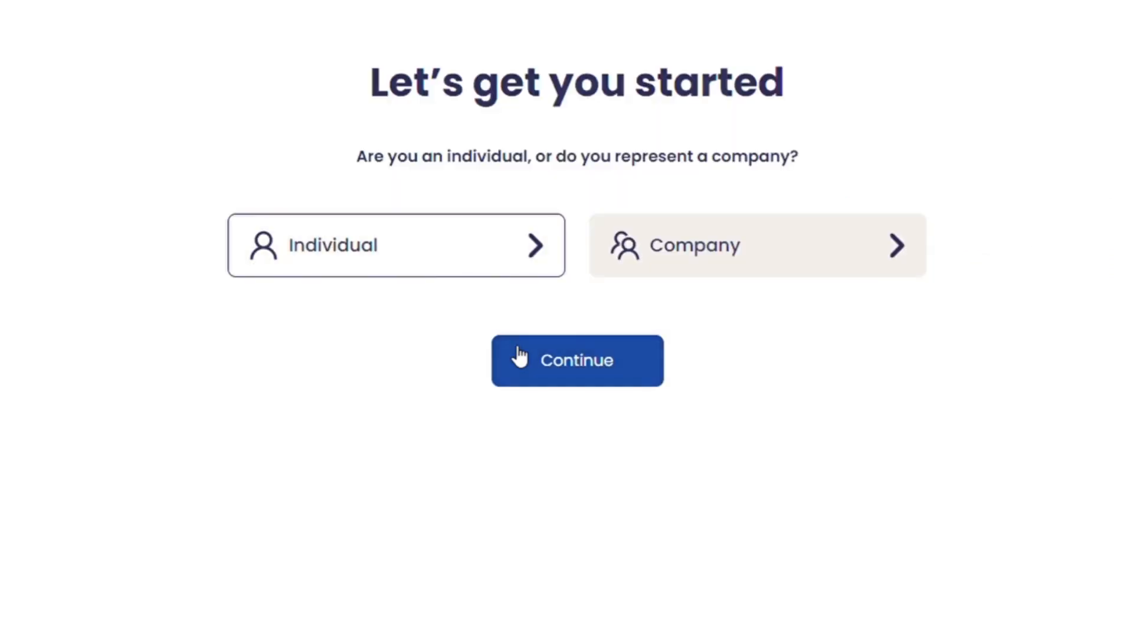
{"action": "left_click", "coordinate": [518, 356]}
{"action": "left_click", "coordinate": [517, 469]}
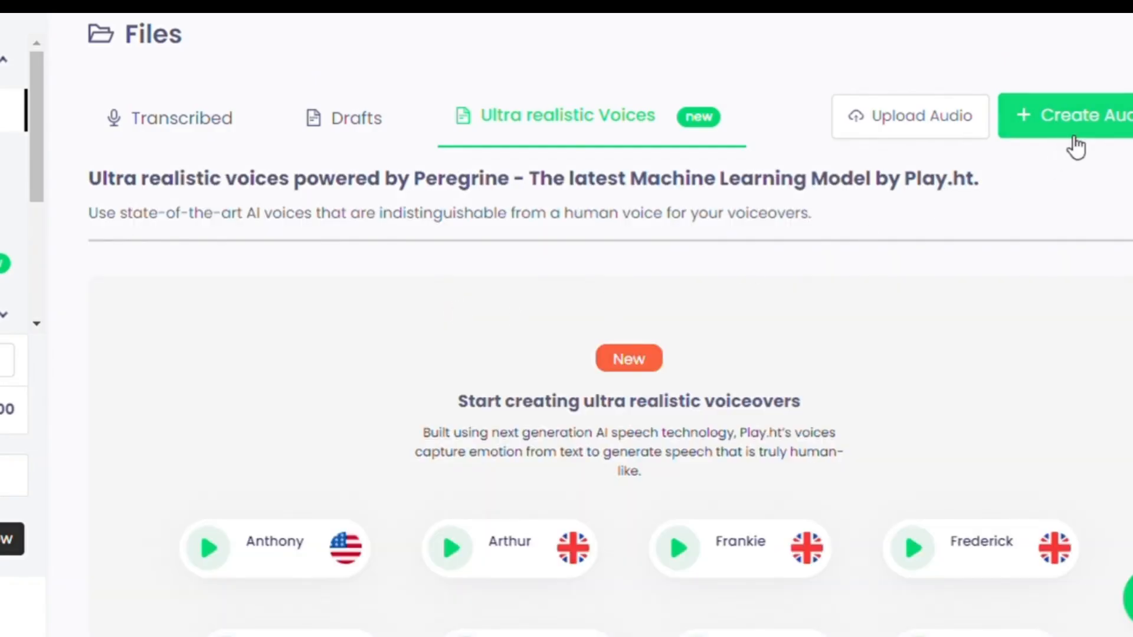
Create an audio project with Ultra Realistic Voices and enter the paragraph beginning "The elephant, known for its immense size and gentle demeanor".
{"action": "left_click", "coordinate": [1072, 138]}
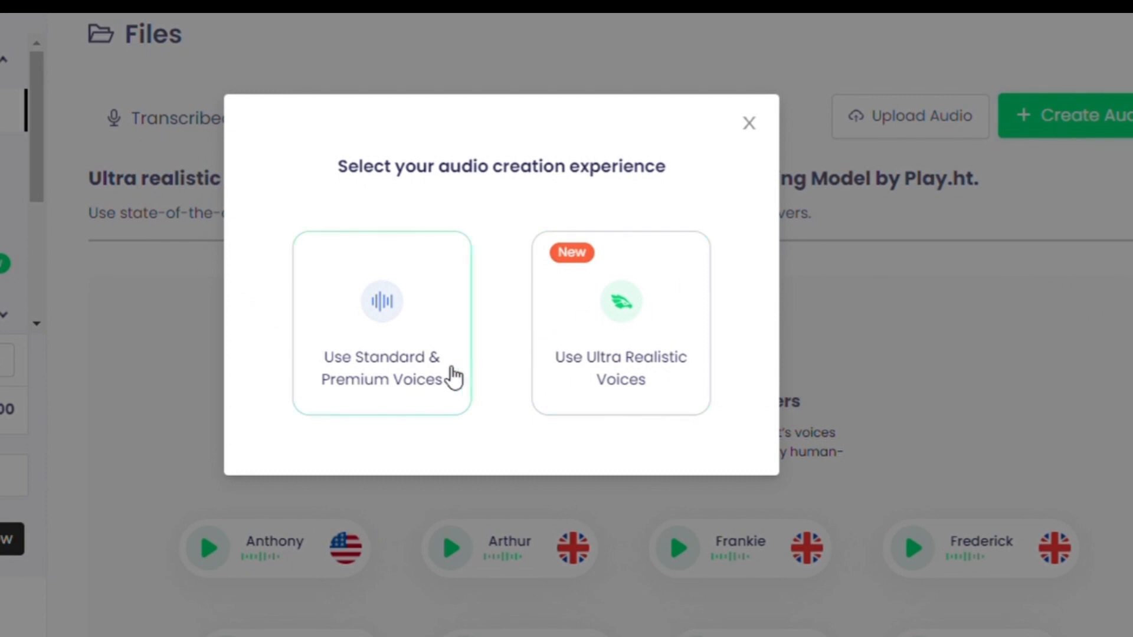
{"action": "left_click", "coordinate": [562, 357]}
{"action": "type", "text": "The elephant, known for its immense size and gentle demeanor, is a remarkable creature. With its long trunk and ivory tusks, it exudes both strength and grace, captivating the hearts of humans and symbolizing wisdom and intelligence in many cultures."}
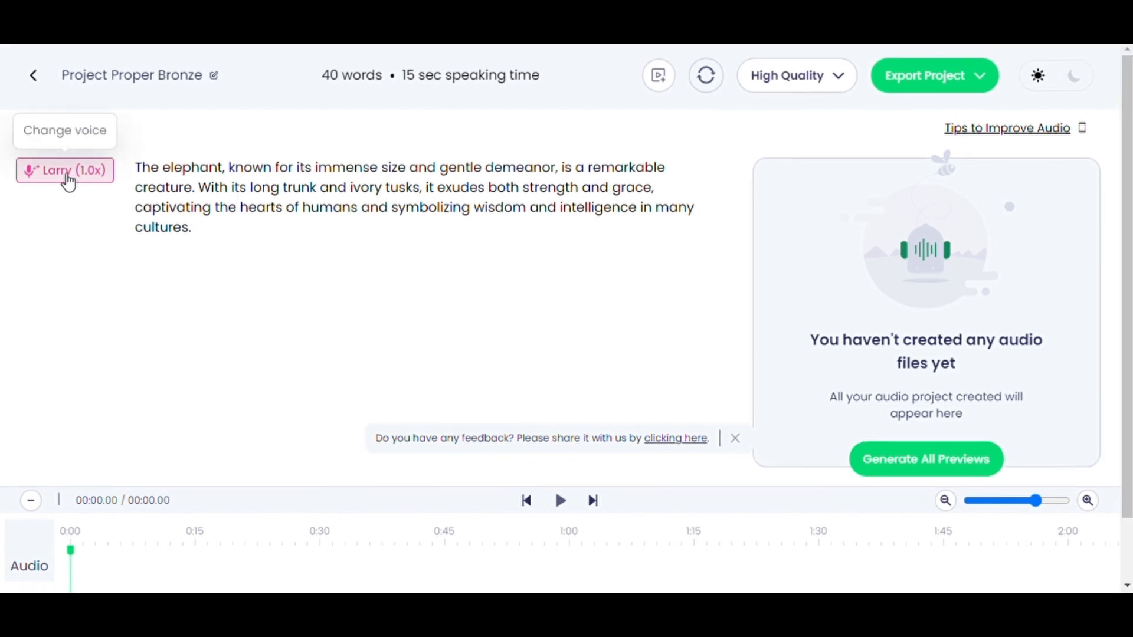
Change the paragraph's voice to Cooper, the American male narrative voice, after previewing its sample.
{"action": "left_click", "coordinate": [82, 190]}
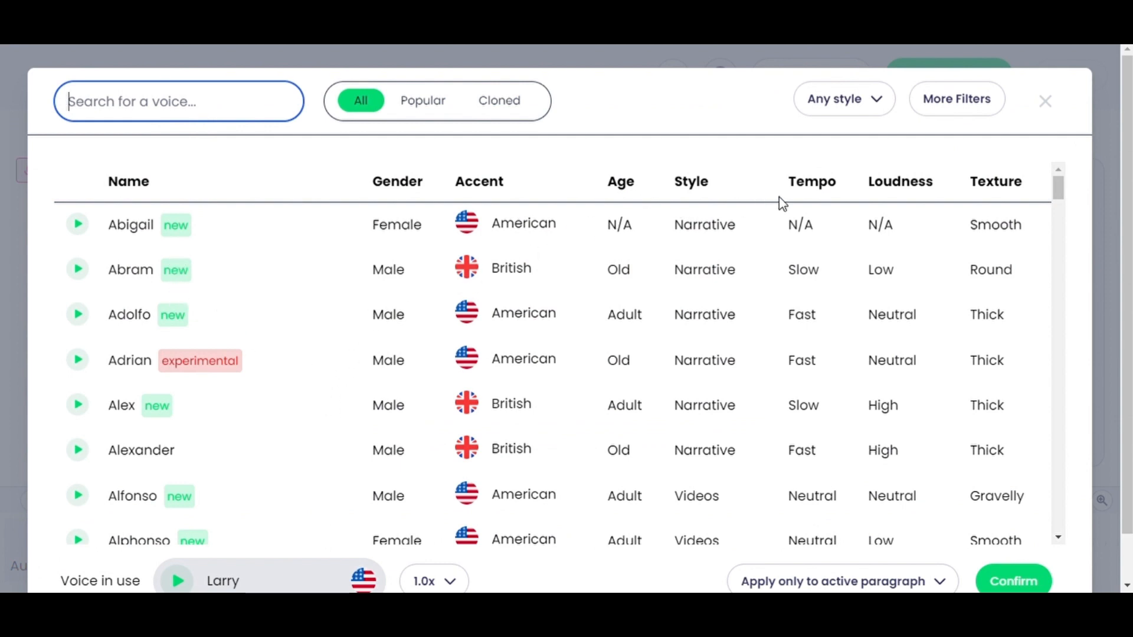
{"action": "scroll", "coordinate": [88, 392], "scroll_direction": "down", "scroll_amount": 20}
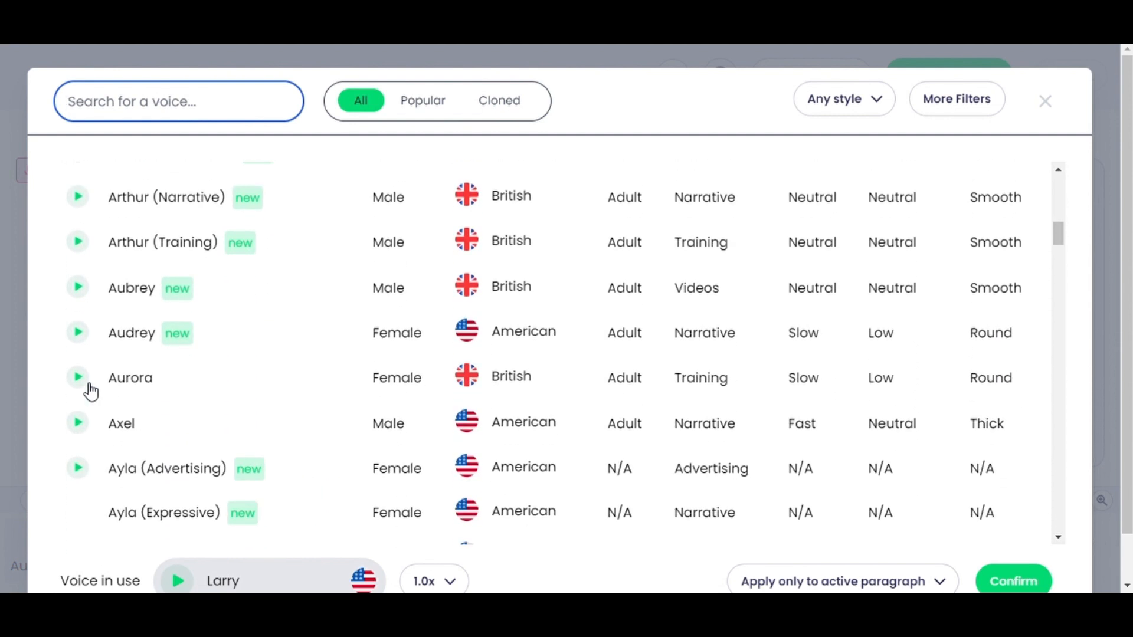
{"action": "scroll", "coordinate": [90, 392], "scroll_direction": "down", "scroll_amount": 15}
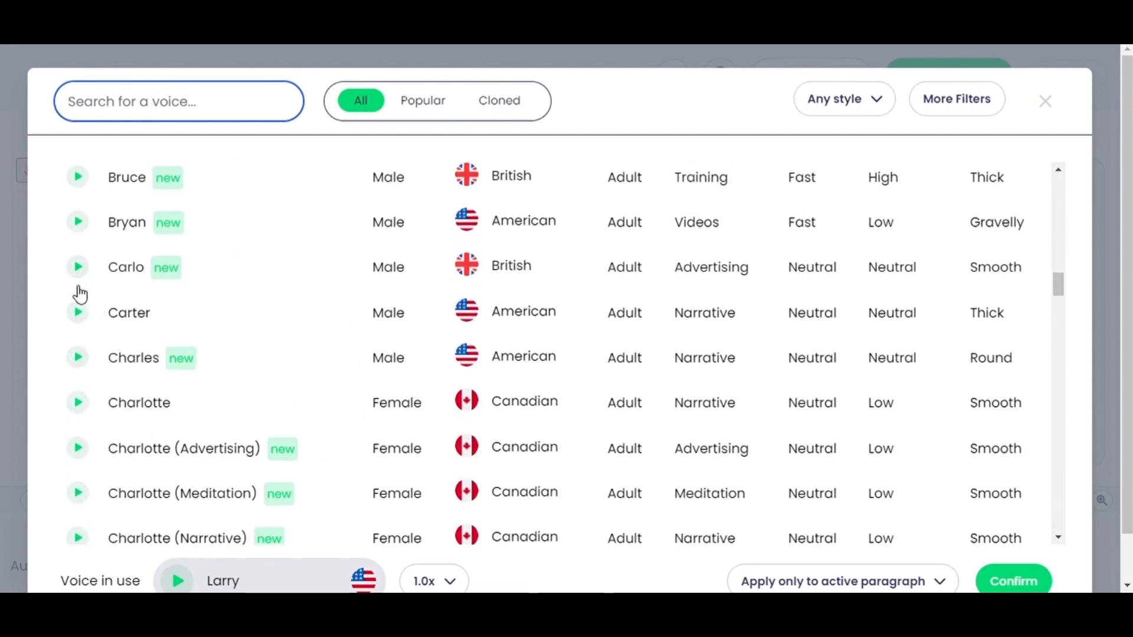
{"action": "scroll", "coordinate": [77, 313], "scroll_direction": "down", "scroll_amount": 4}
{"action": "scroll", "coordinate": [96, 389], "scroll_direction": "down", "scroll_amount": 2}
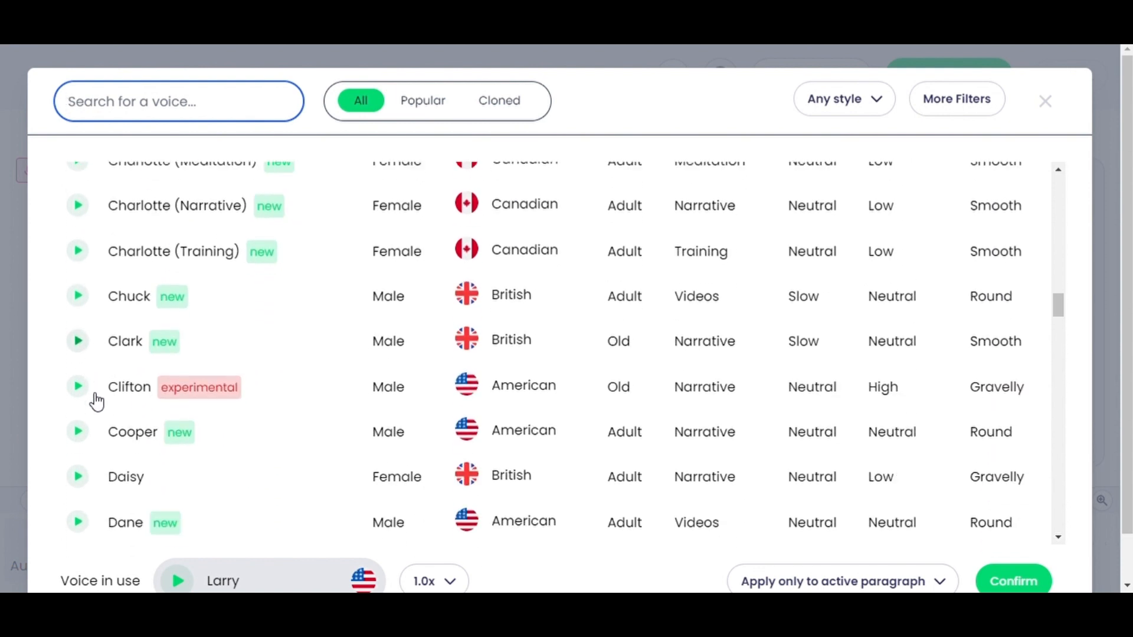
{"action": "left_click", "coordinate": [89, 433]}
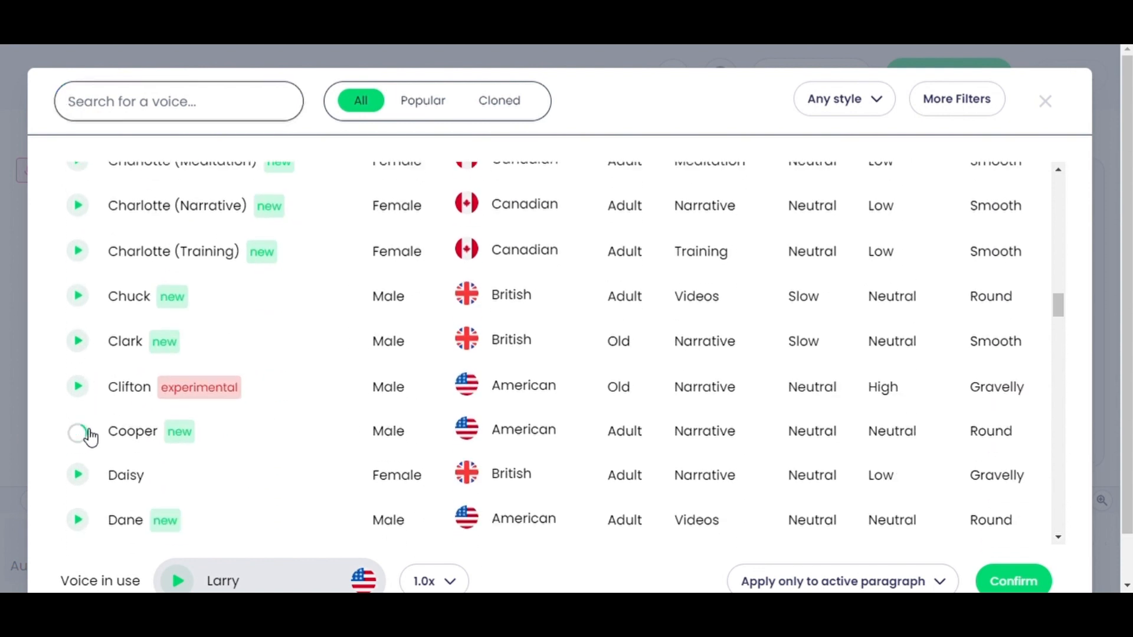
{"action": "left_click", "coordinate": [137, 443]}
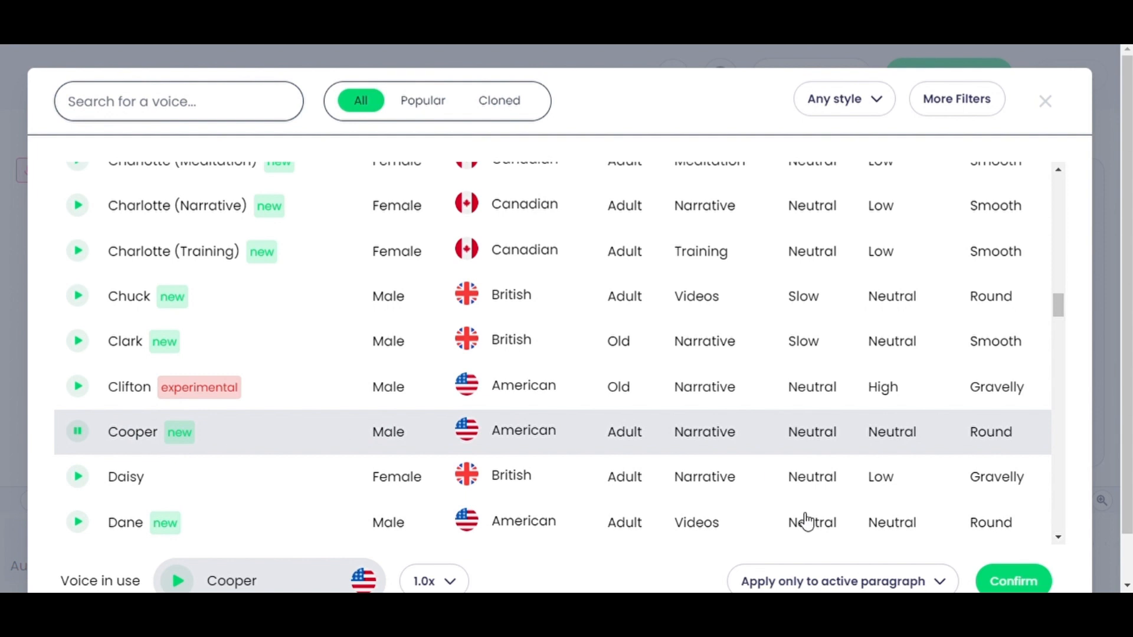
{"action": "left_click", "coordinate": [1013, 580]}
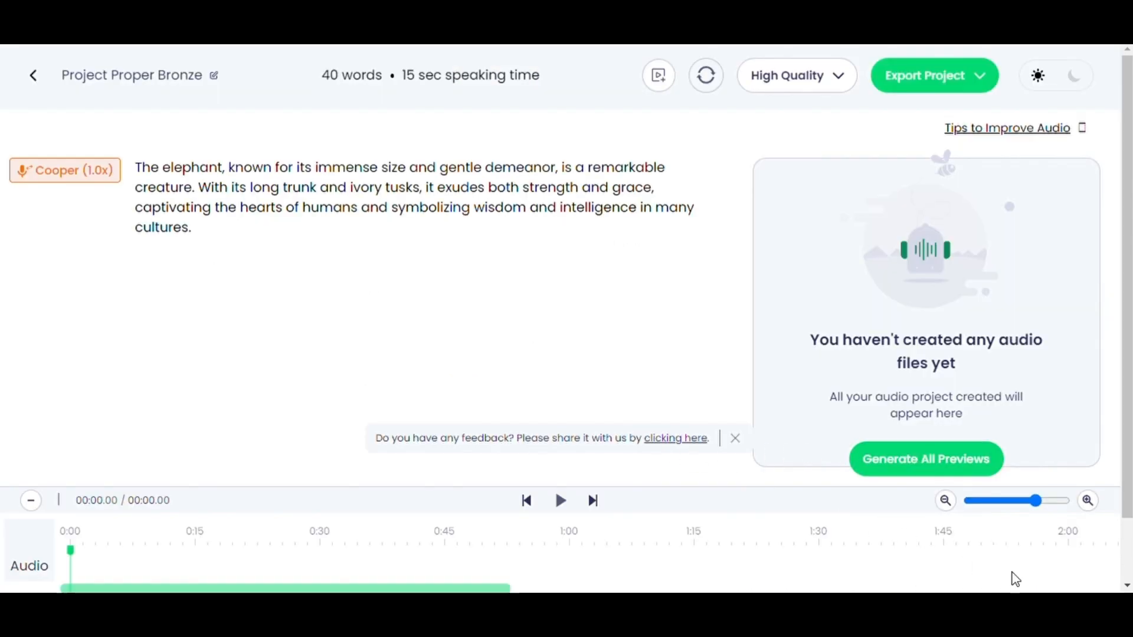
Generate the audio preview of the elephant paragraph and play the resulting sample.
{"action": "left_click", "coordinate": [919, 472]}
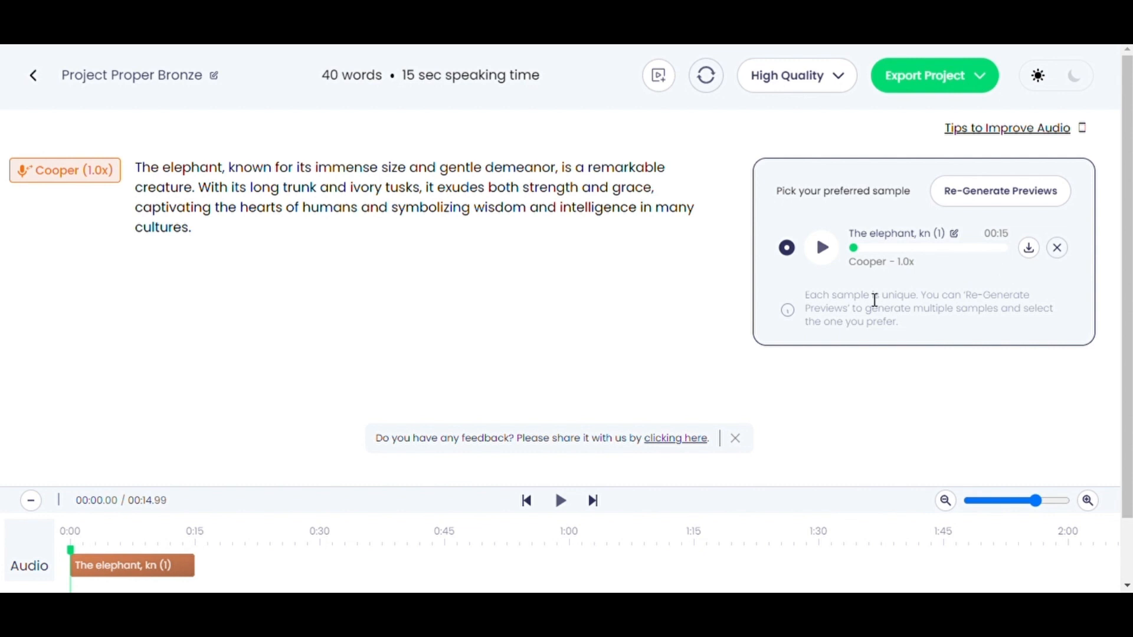
{"action": "left_click", "coordinate": [828, 256]}
{"action": "left_click", "coordinate": [822, 258]}
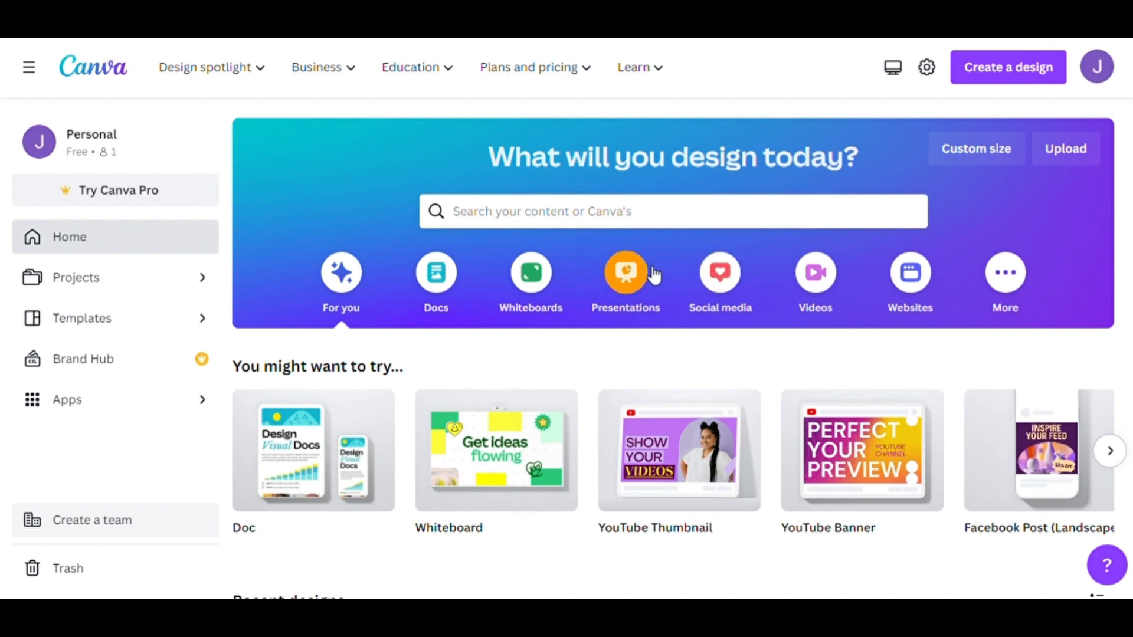
Switch to Canva, search for "youtube shorts" and start a blank YouTube Shorts design.
{"action": "left_click", "coordinate": [588, 223]}
{"action": "type", "text": "youtube sh"}
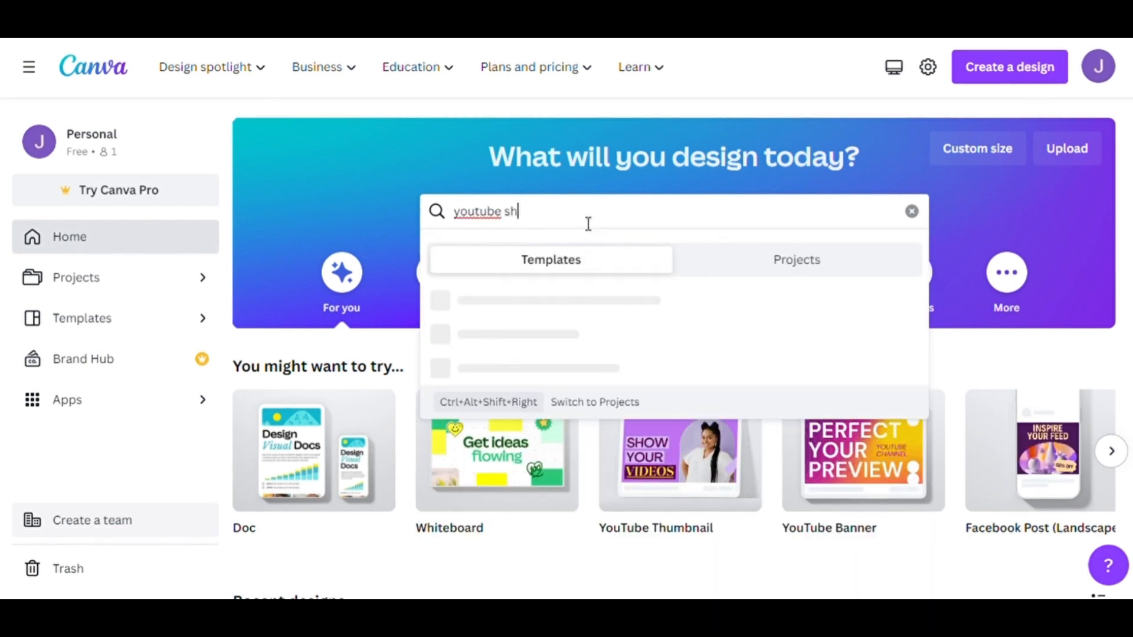
{"action": "type", "text": "orts"}
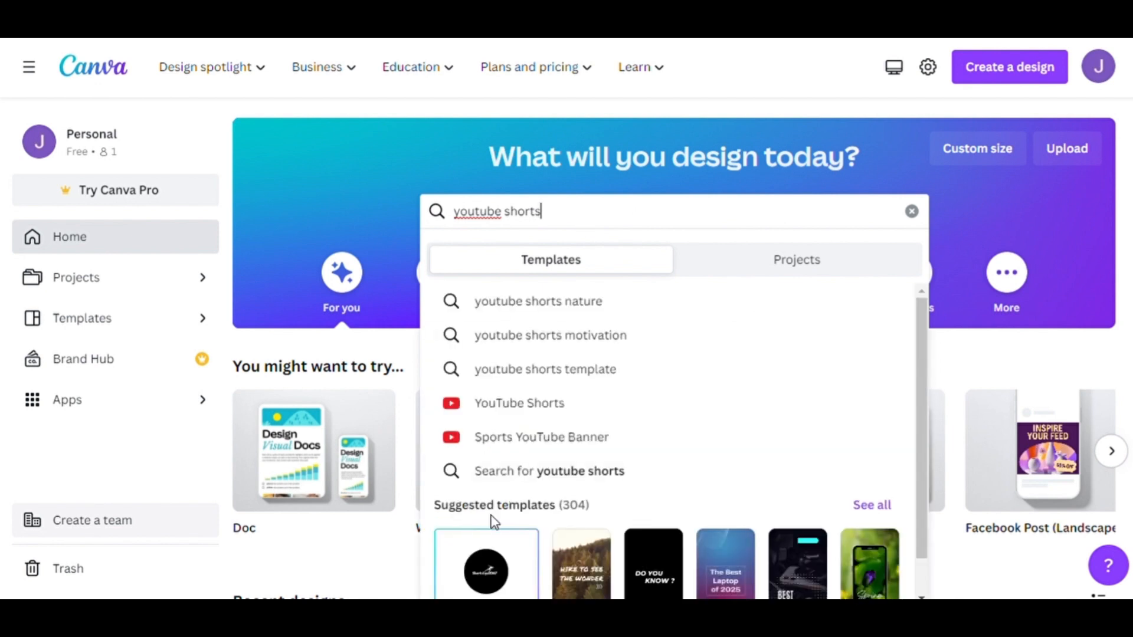
{"action": "left_click", "coordinate": [543, 402]}
{"action": "left_click", "coordinate": [339, 445]}
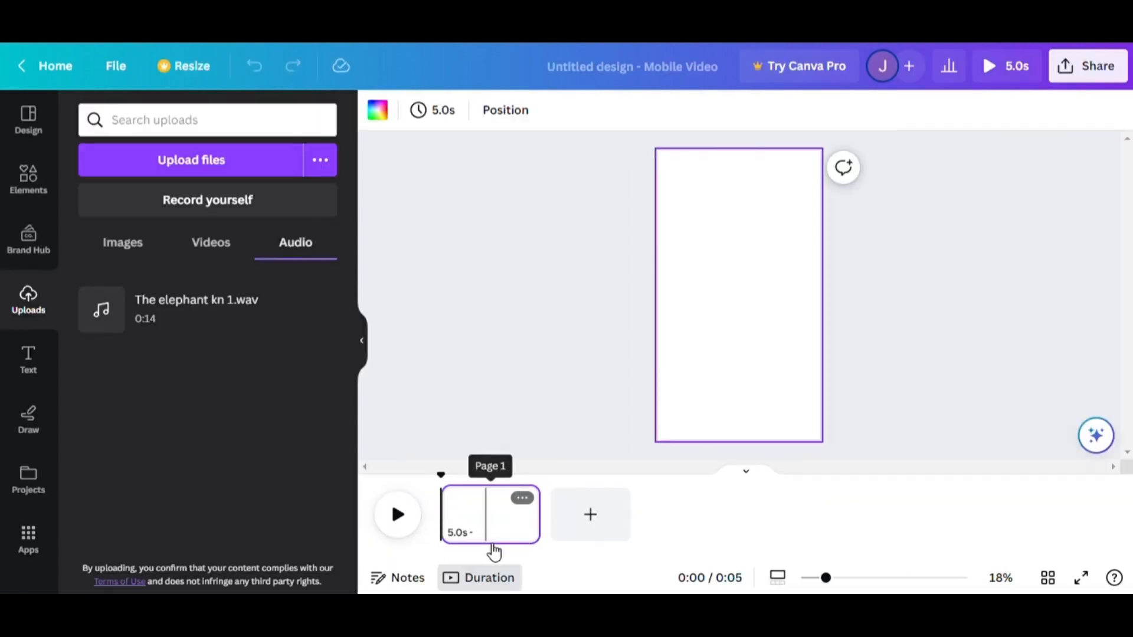
Place the uploaded audio "The elephant kn 1.wav" on the design's timeline.
{"action": "left_click_drag", "start_coordinate": [207, 321], "coordinate": [601, 538]}
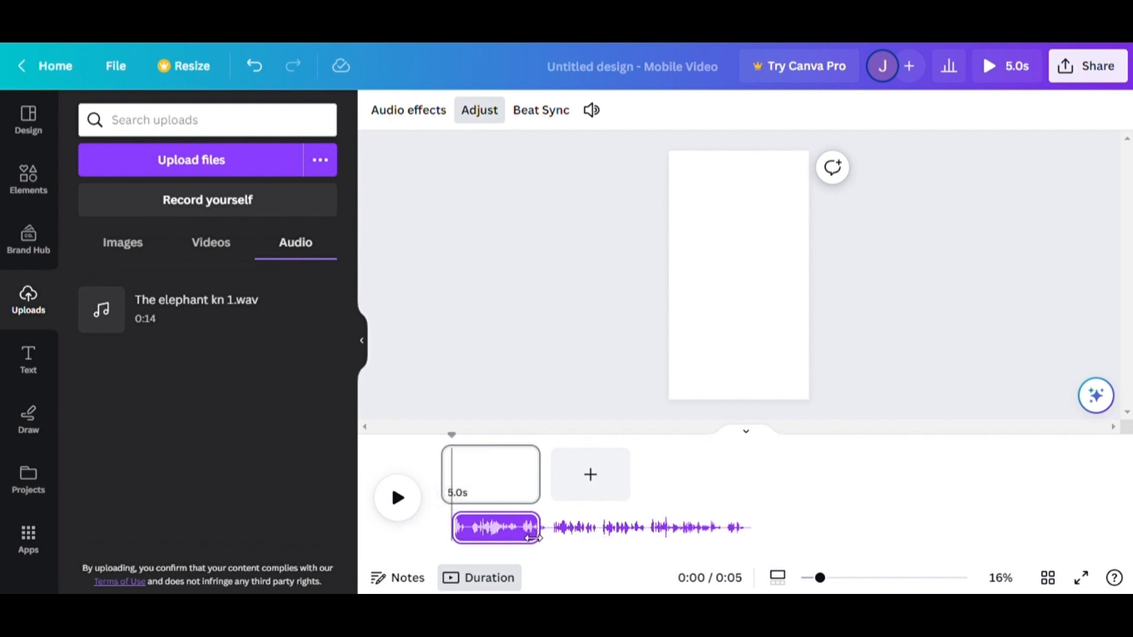
{"action": "left_click", "coordinate": [524, 534]}
{"action": "left_click", "coordinate": [548, 532]}
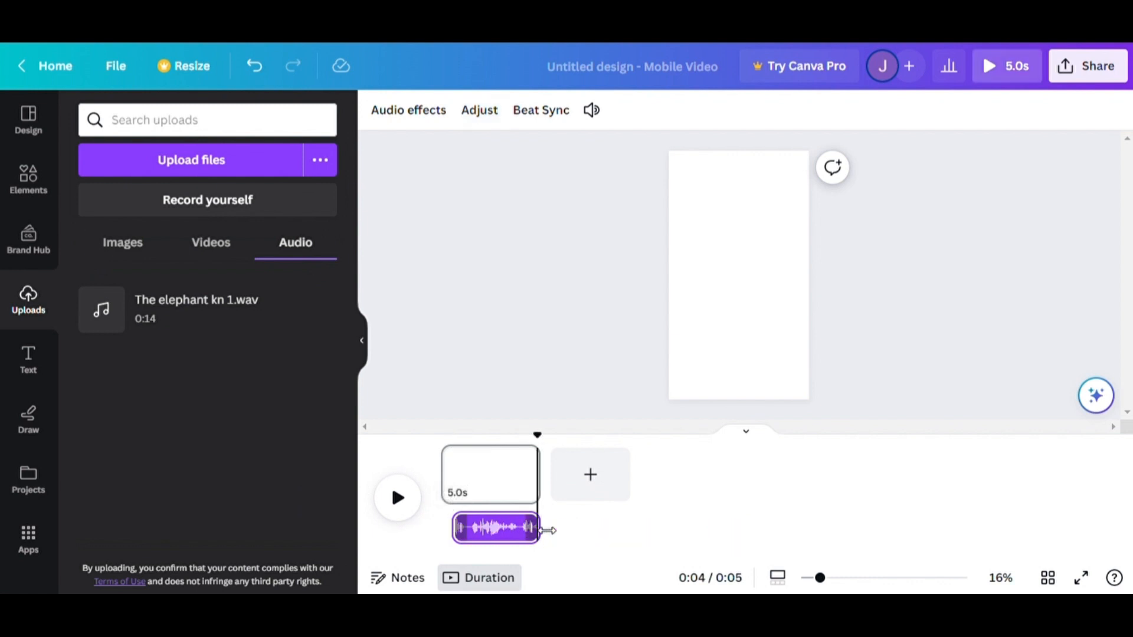
Extend the page's duration to 20.8 s and lengthen the audio clip beneath it to 14.9 s.
{"action": "left_click", "coordinate": [525, 491]}
{"action": "left_click_drag", "start_coordinate": [539, 474], "coordinate": [855, 476]}
{"action": "left_click", "coordinate": [746, 526]}
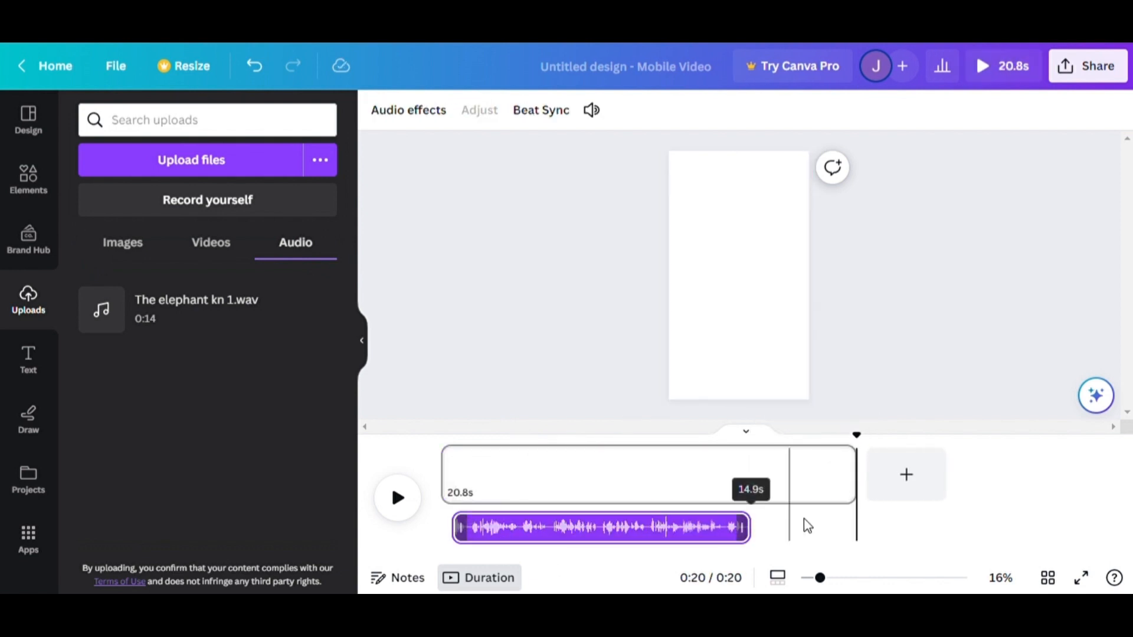
{"action": "left_click", "coordinate": [755, 500]}
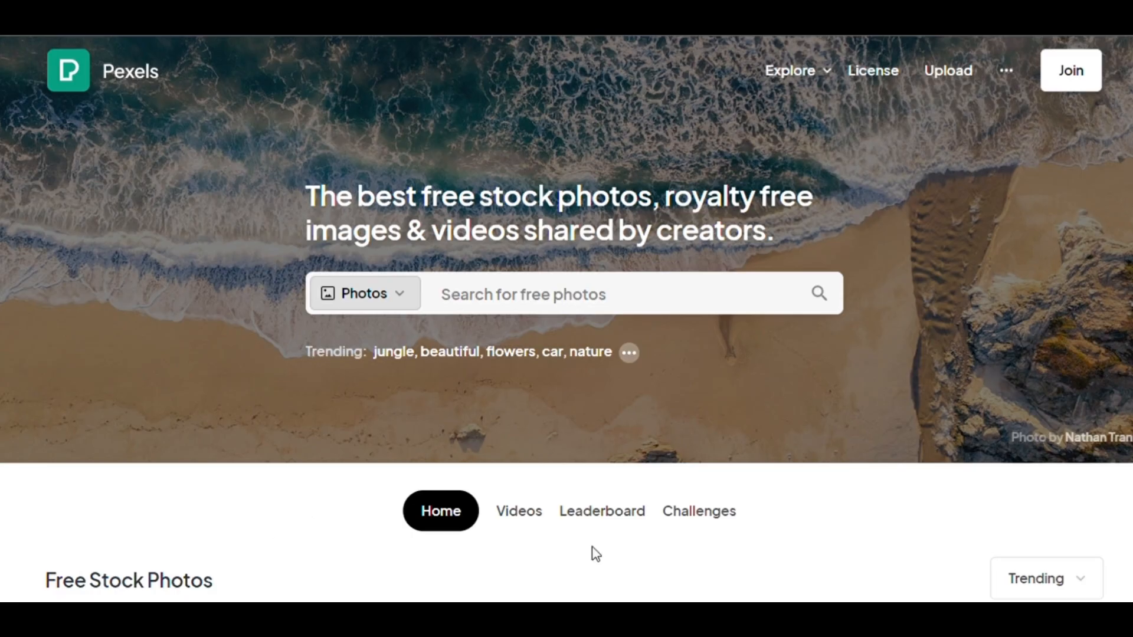
Switch to Pexels and search the free photos for "elephant".
{"action": "left_click", "coordinate": [569, 293]}
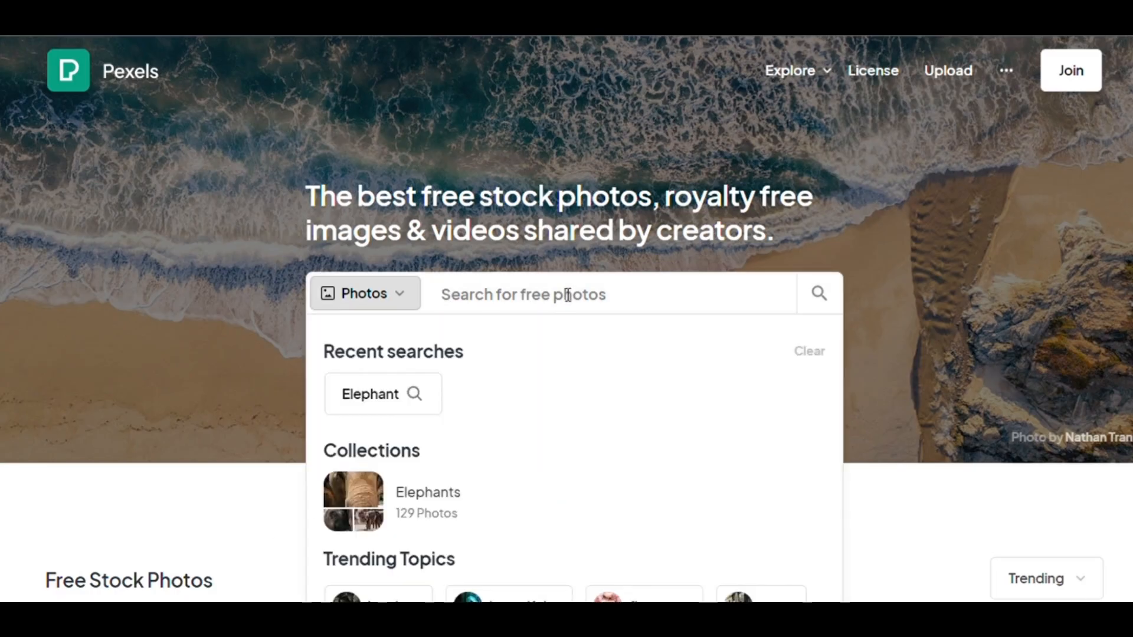
{"action": "type", "text": "ele"}
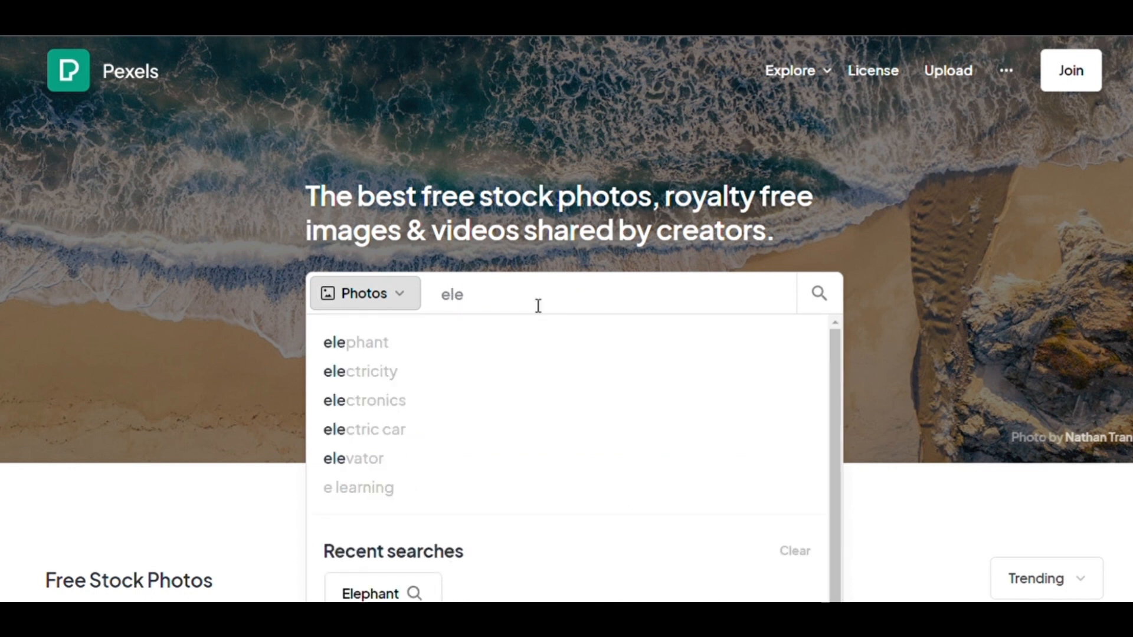
{"action": "left_click", "coordinate": [420, 341]}
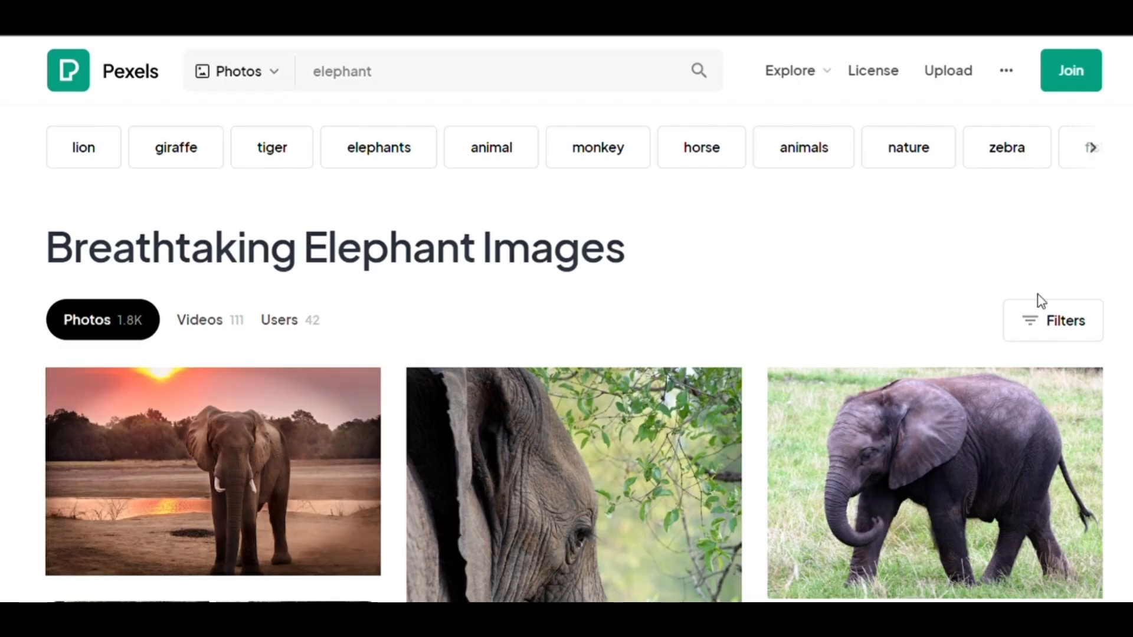
Filter the elephant photos to vertical orientation and look through the results for suitable images.
{"action": "left_click", "coordinate": [1042, 326]}
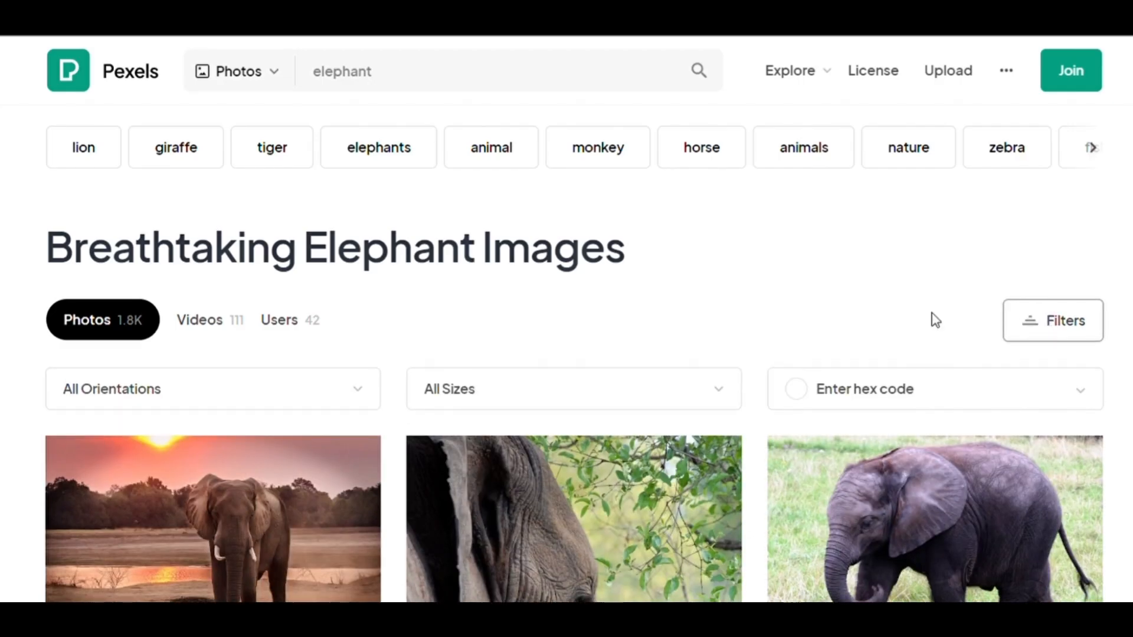
{"action": "left_click", "coordinate": [252, 397]}
{"action": "left_click", "coordinate": [97, 535]}
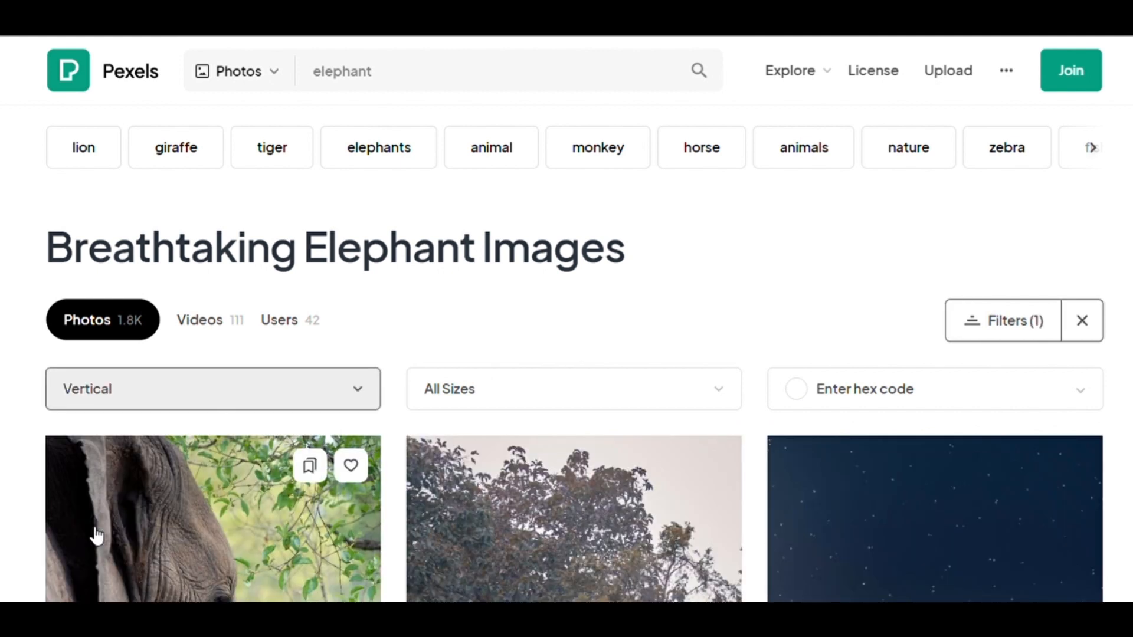
{"action": "scroll", "coordinate": [100, 535], "scroll_direction": "down", "scroll_amount": 10}
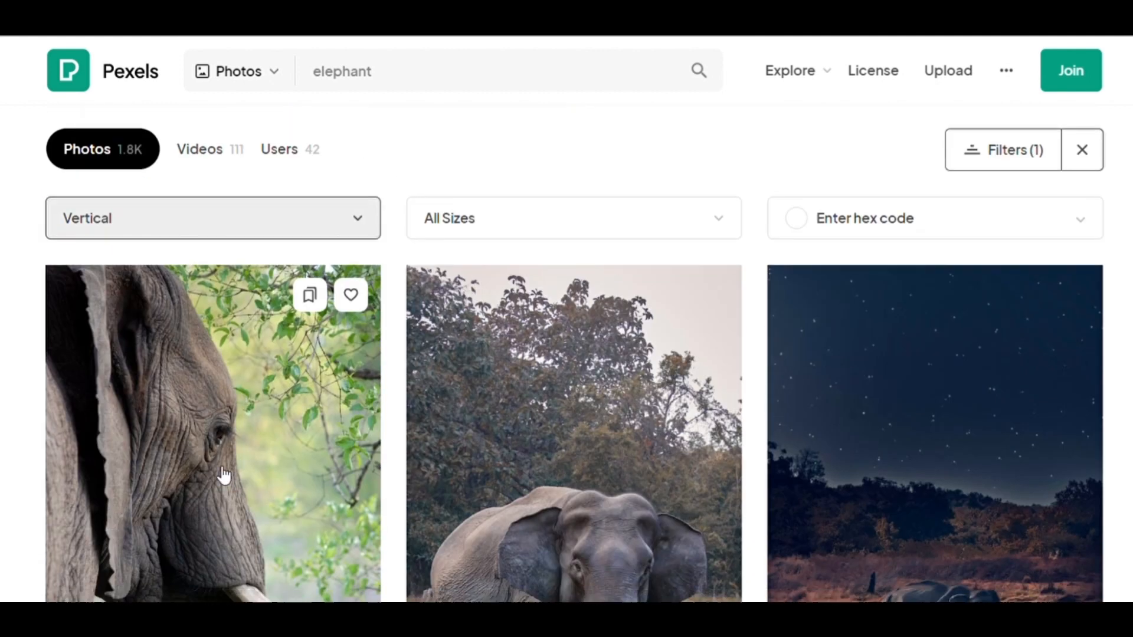
{"action": "scroll", "coordinate": [235, 506], "scroll_direction": "down", "scroll_amount": 2}
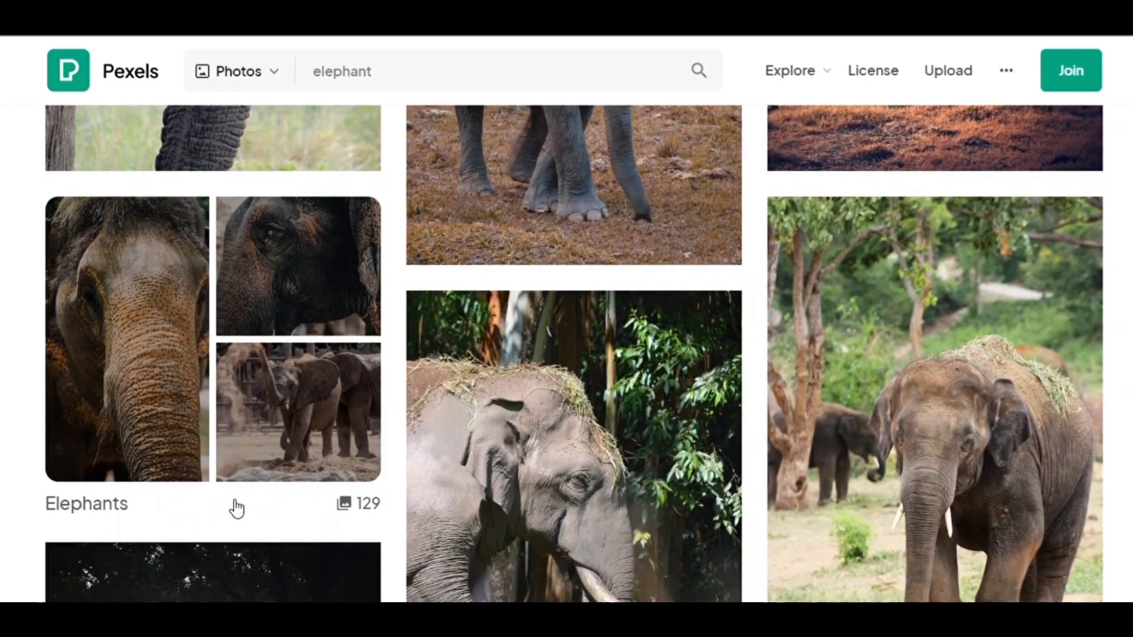
{"action": "scroll", "coordinate": [466, 424], "scroll_direction": "up", "scroll_amount": 1}
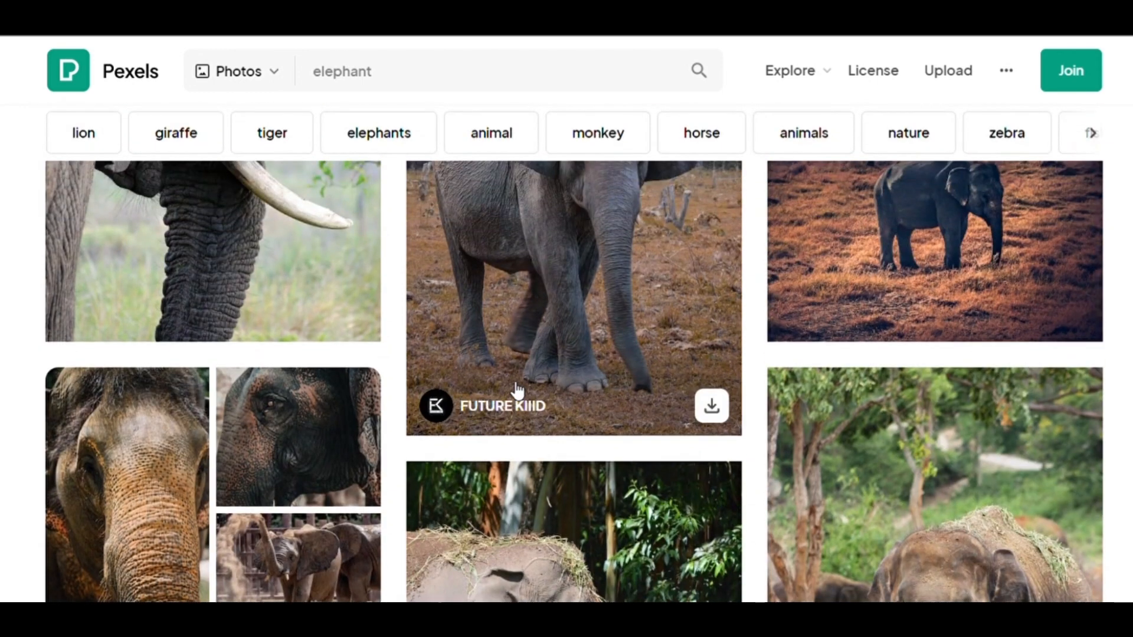
{"action": "scroll", "coordinate": [797, 430], "scroll_direction": "down", "scroll_amount": 4}
Switch back to Canva and shorten the duration of page 1 on the timeline.
{"action": "left_click_drag", "start_coordinate": [746, 383], "coordinate": [394, 164]}
{"action": "left_click_drag", "start_coordinate": [551, 398], "coordinate": [554, 453]}
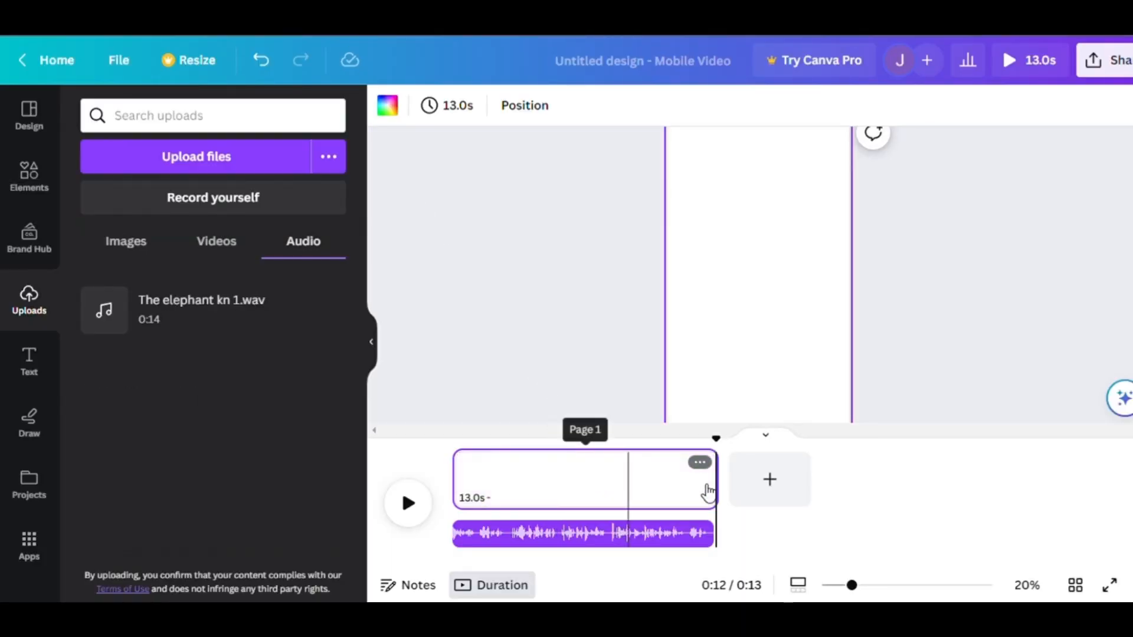
{"action": "left_click_drag", "start_coordinate": [723, 495], "coordinate": [584, 494]}
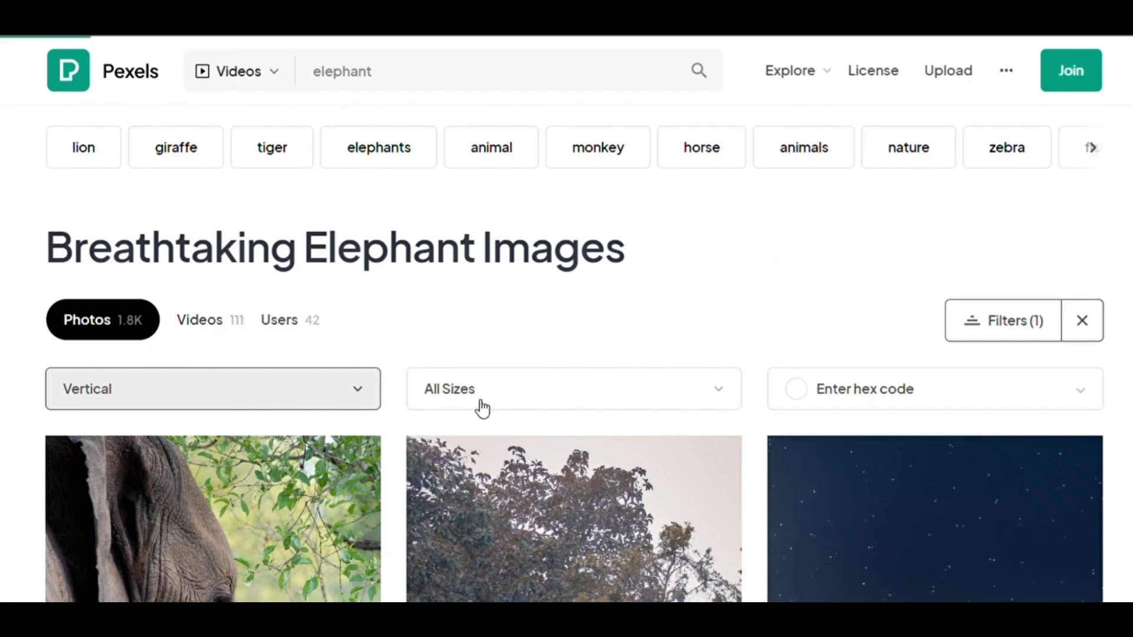
Switch to the Pexels elephant videos and download the vertical clip of the tusked elephant standing in front of zebras.
{"action": "scroll", "coordinate": [471, 415], "scroll_direction": "down", "scroll_amount": 1}
{"action": "scroll", "coordinate": [453, 453], "scroll_direction": "down", "scroll_amount": 6}
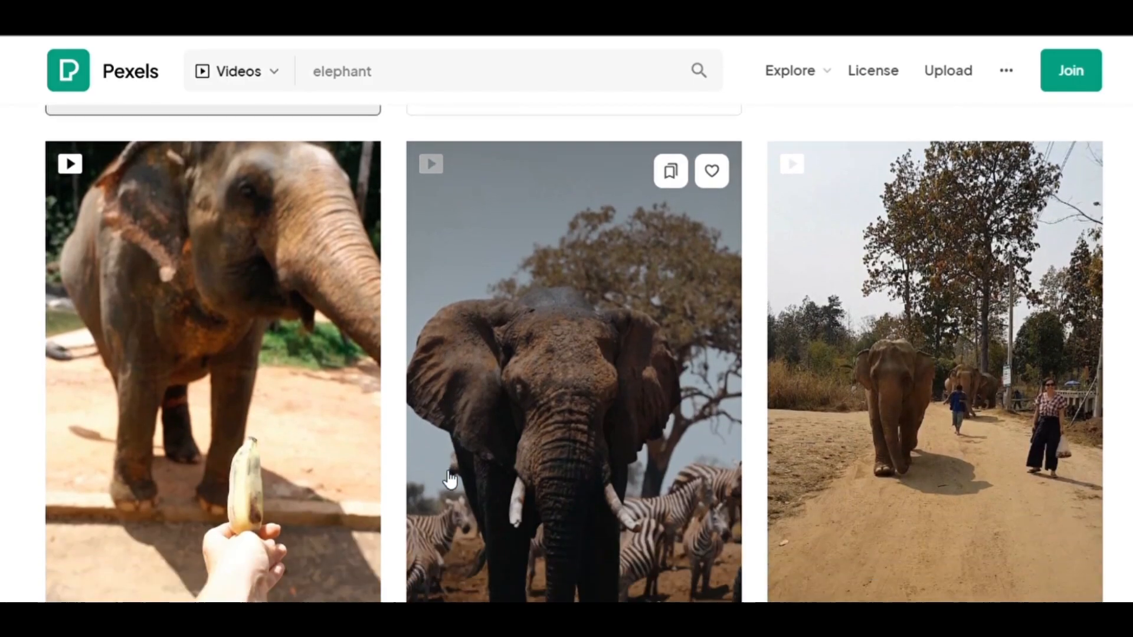
{"action": "scroll", "coordinate": [538, 461], "scroll_direction": "down", "scroll_amount": 1}
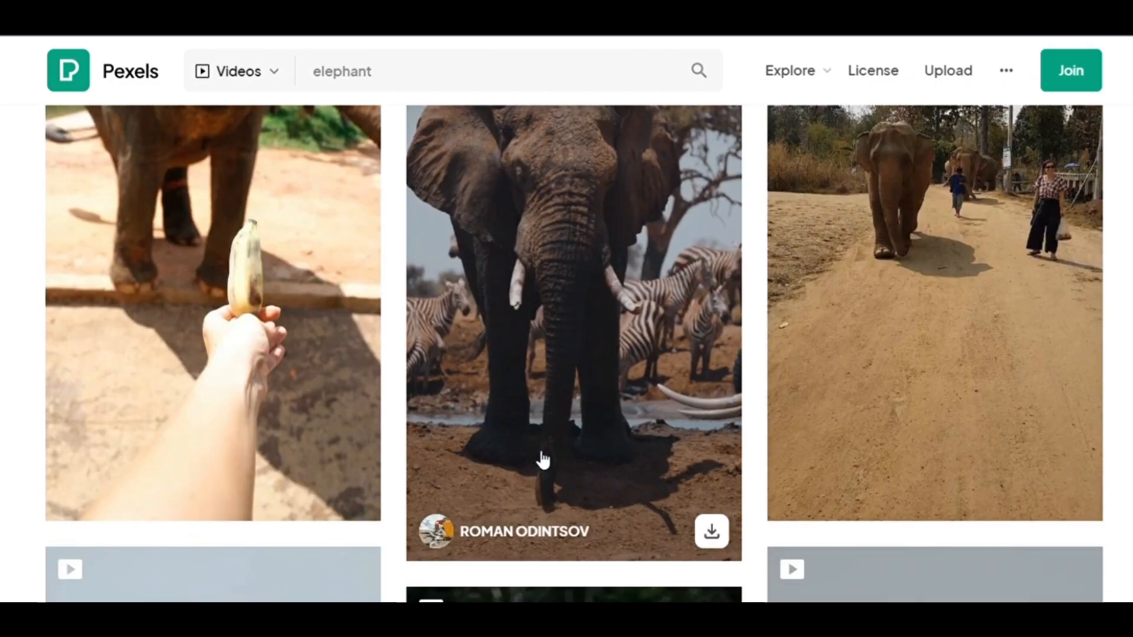
{"action": "left_click", "coordinate": [712, 529]}
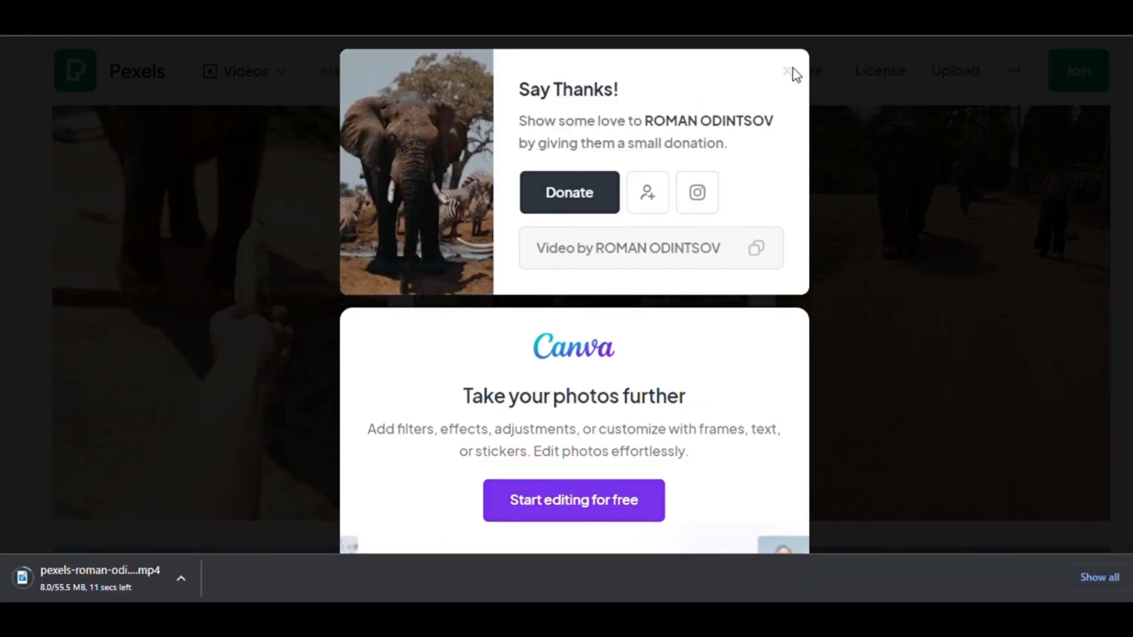
{"action": "left_click", "coordinate": [790, 72]}
{"action": "left_click", "coordinate": [612, 285]}
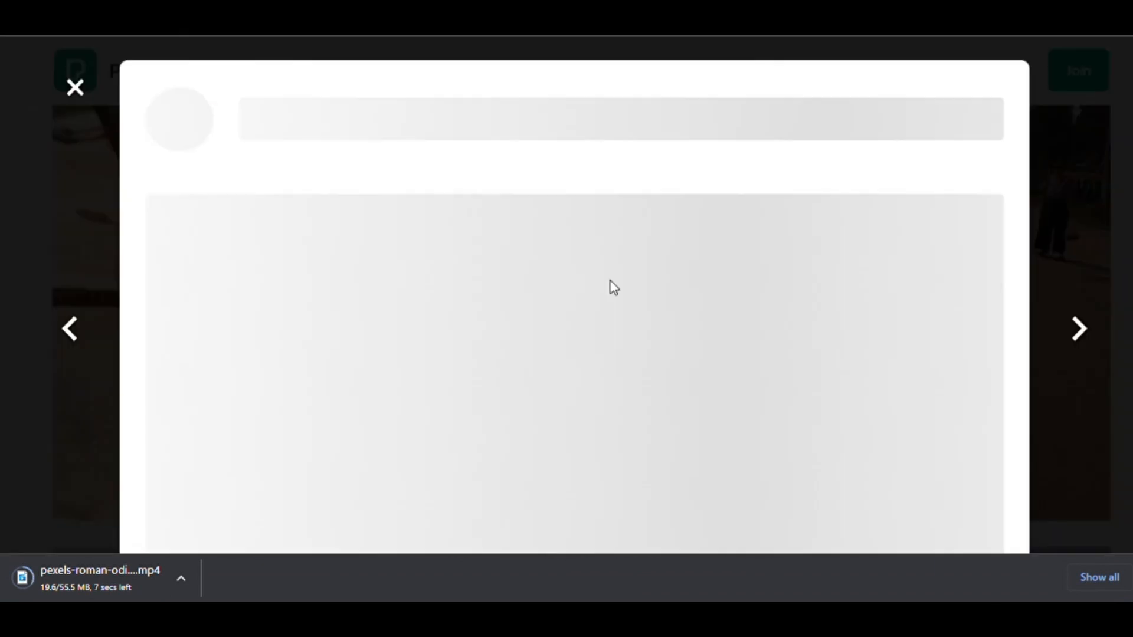
{"action": "scroll", "coordinate": [617, 295], "scroll_direction": "down", "scroll_amount": 1}
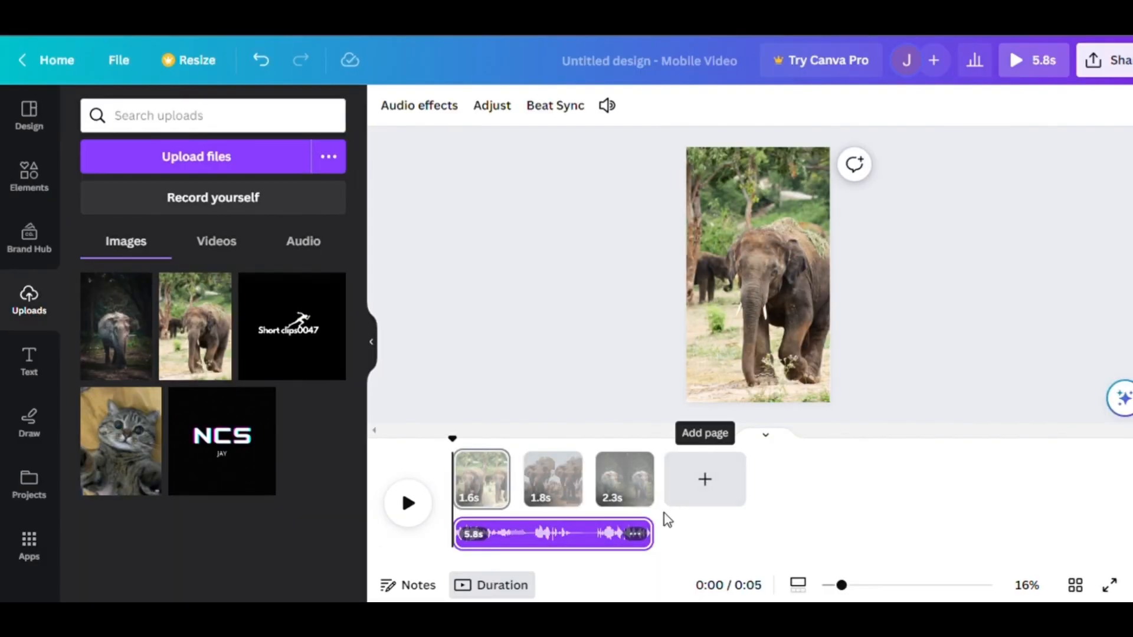
Switch back to Canva and adjust the elephant voiceover track on the timeline.
{"action": "left_click_drag", "start_coordinate": [606, 540], "coordinate": [391, 544]}
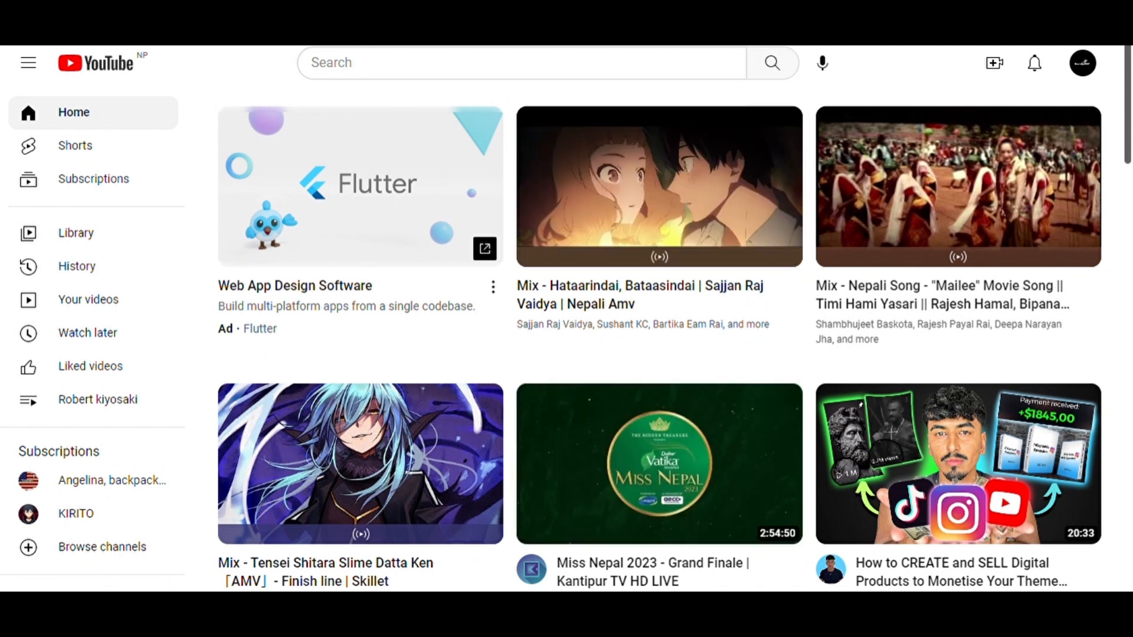
Switch to YouTube Studio's audio library, filter the tracks to the Ambient genre and look through them for background music.
{"action": "left_click", "coordinate": [1083, 64]}
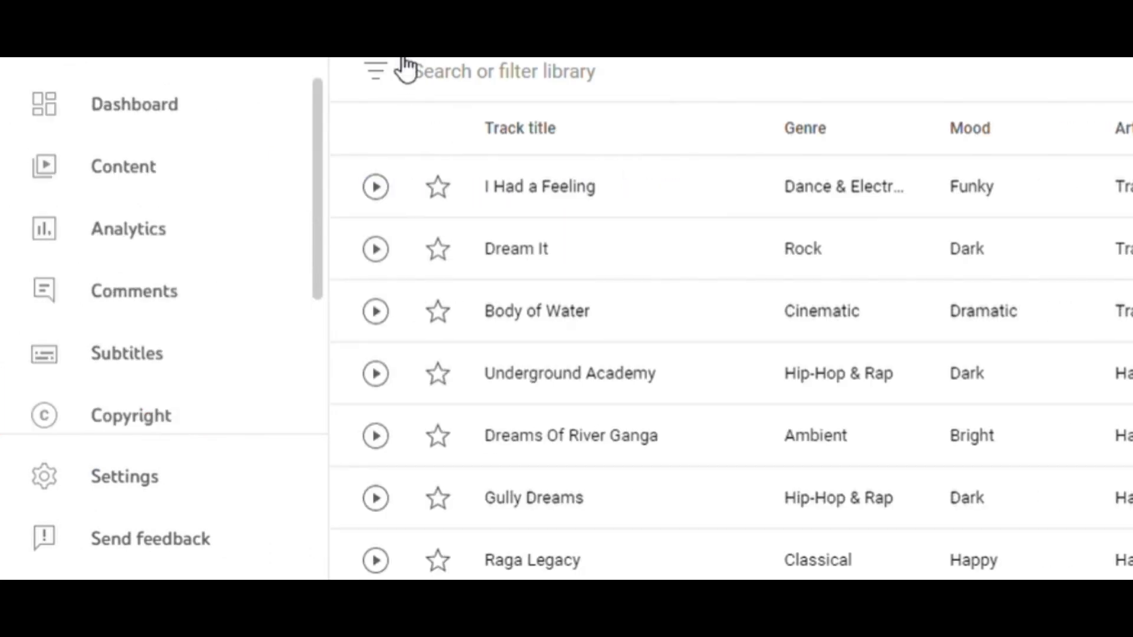
{"action": "left_click", "coordinate": [395, 72]}
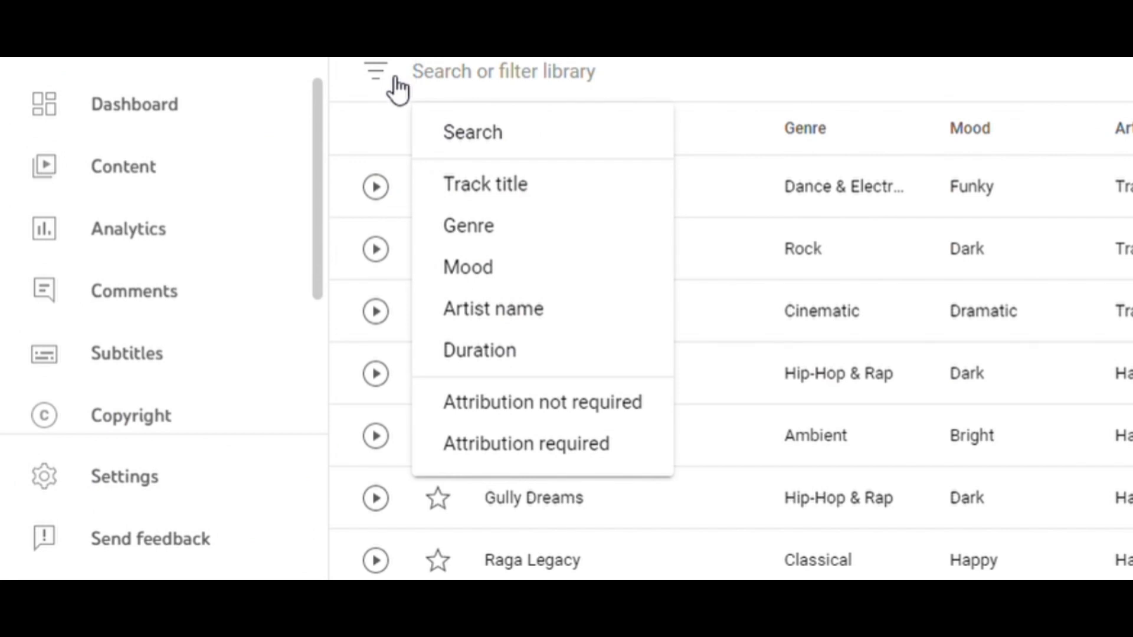
{"action": "left_click", "coordinate": [479, 223]}
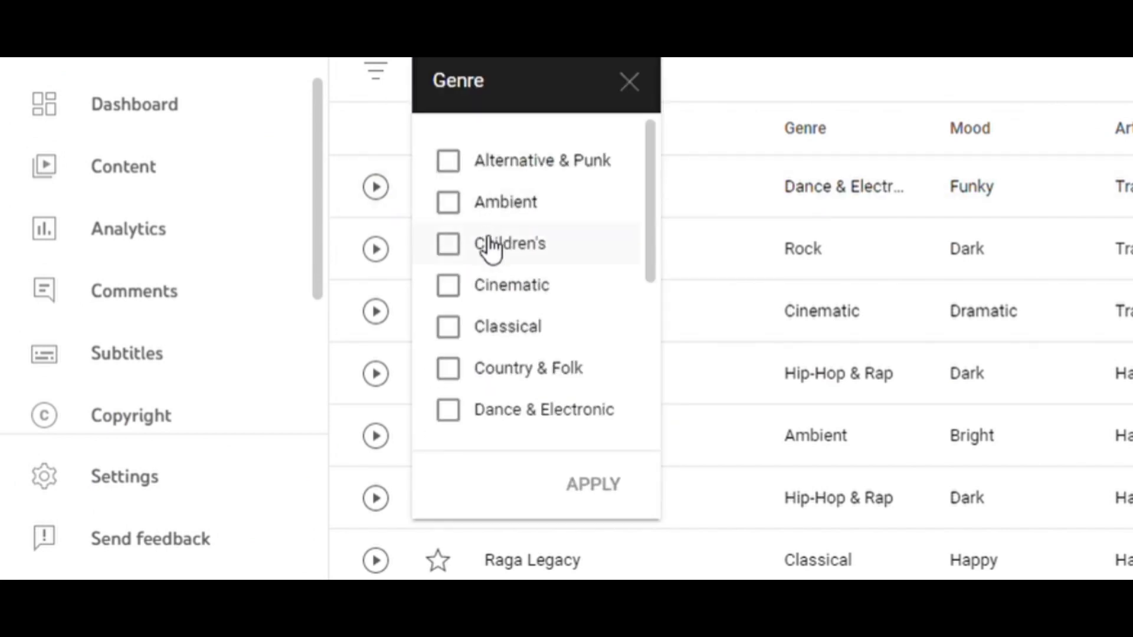
{"action": "left_click", "coordinate": [497, 219]}
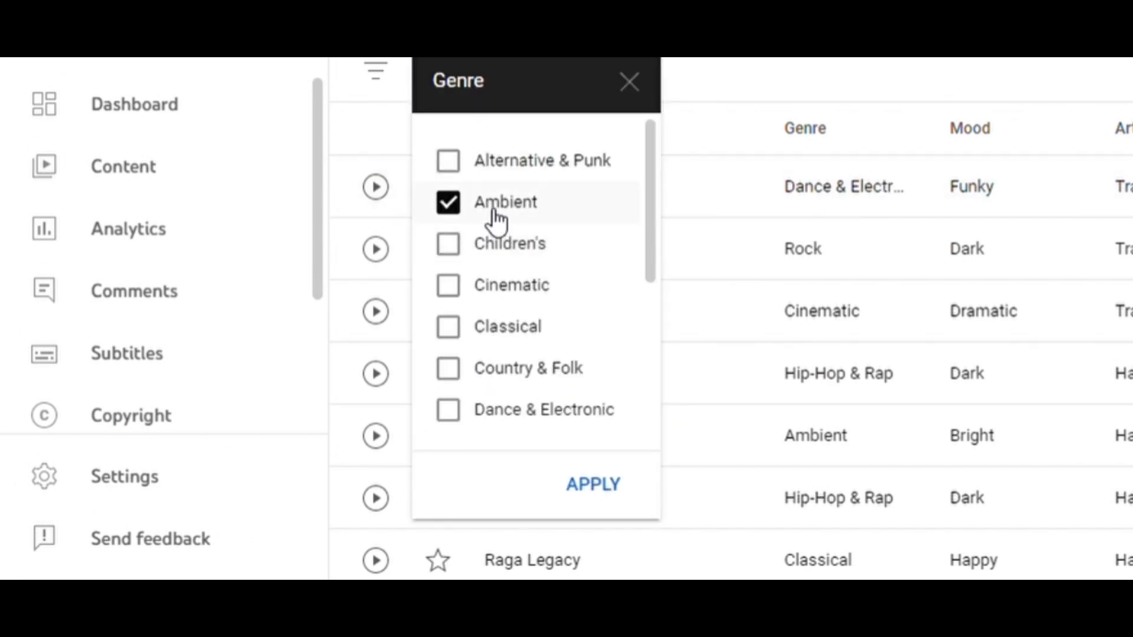
{"action": "left_click", "coordinate": [597, 483]}
{"action": "scroll", "coordinate": [531, 321], "scroll_direction": "down", "scroll_amount": 5}
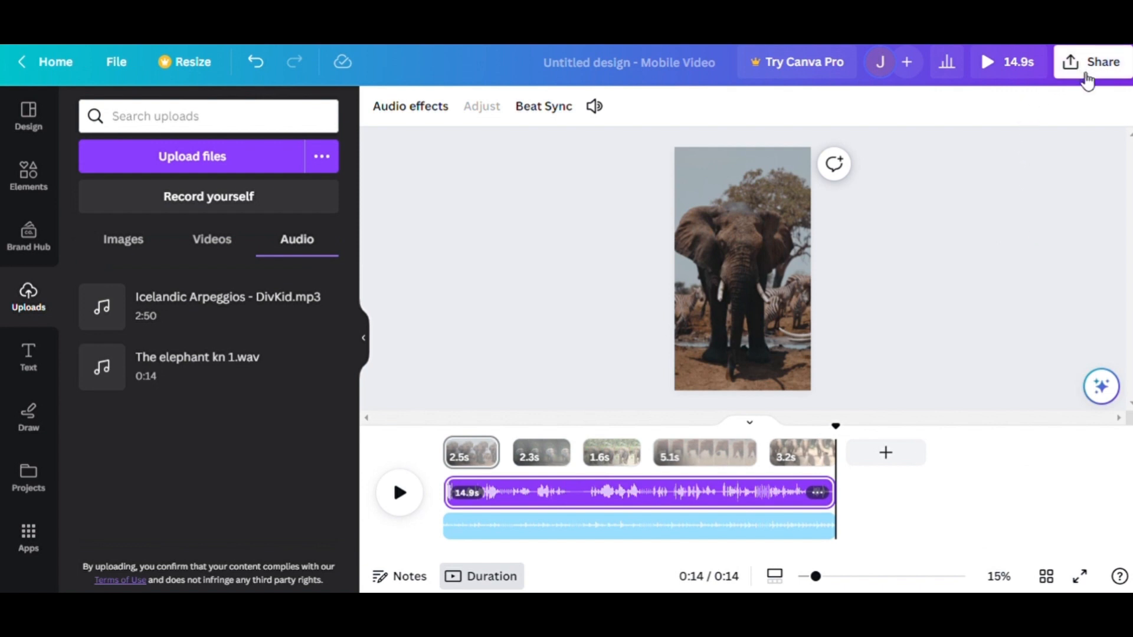
Switch back to Canva and open the download options for the elephant video.
{"action": "left_click", "coordinate": [1087, 76]}
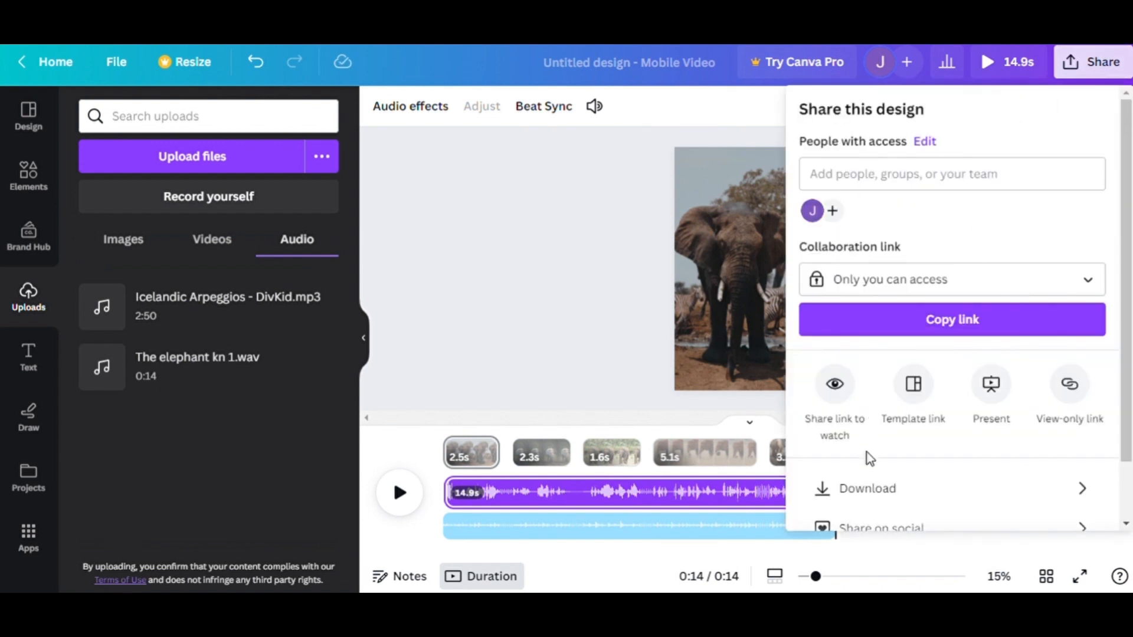
{"action": "left_click", "coordinate": [873, 484]}
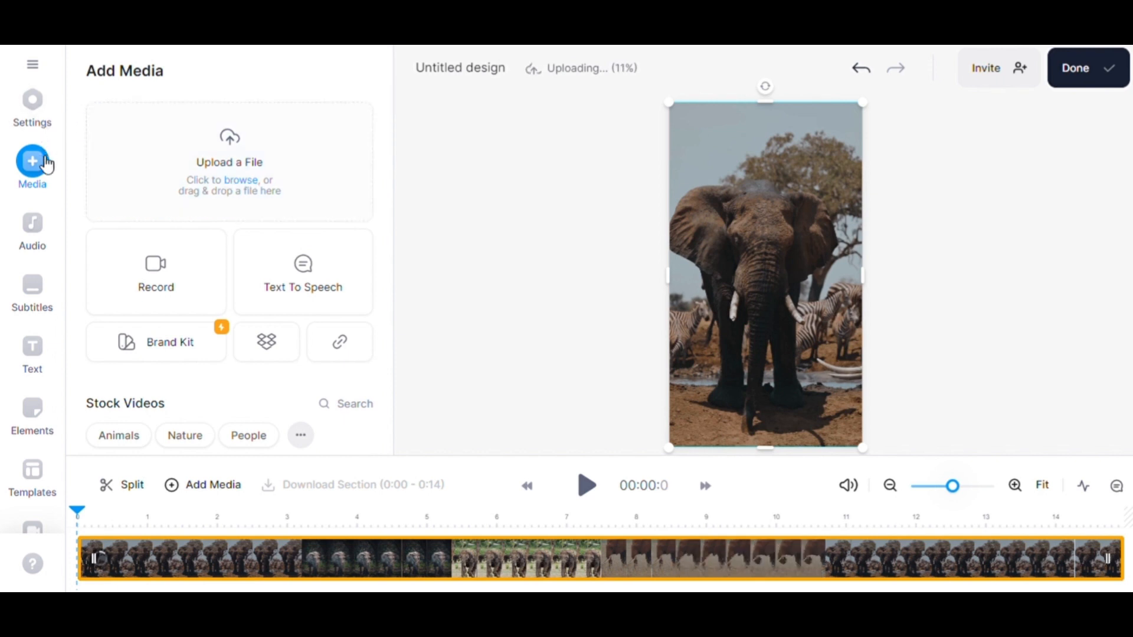
Switch to VEED.IO, generate automatic subtitles for the elephant video and play part of it to check them.
{"action": "left_click", "coordinate": [41, 305]}
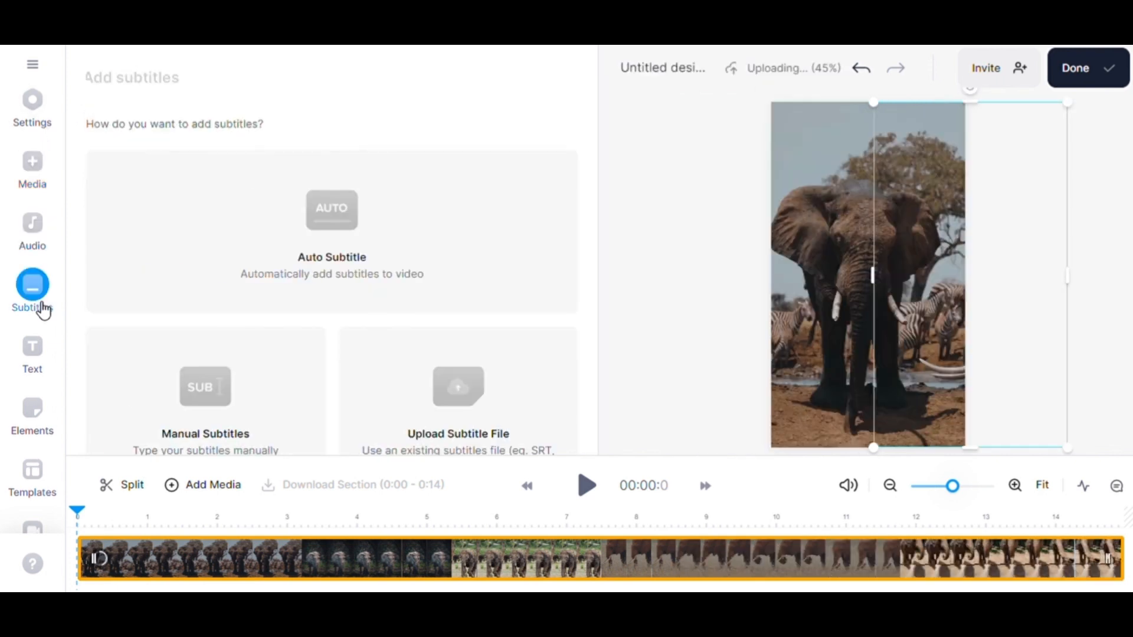
{"action": "left_click", "coordinate": [311, 236]}
{"action": "left_click", "coordinate": [317, 249]}
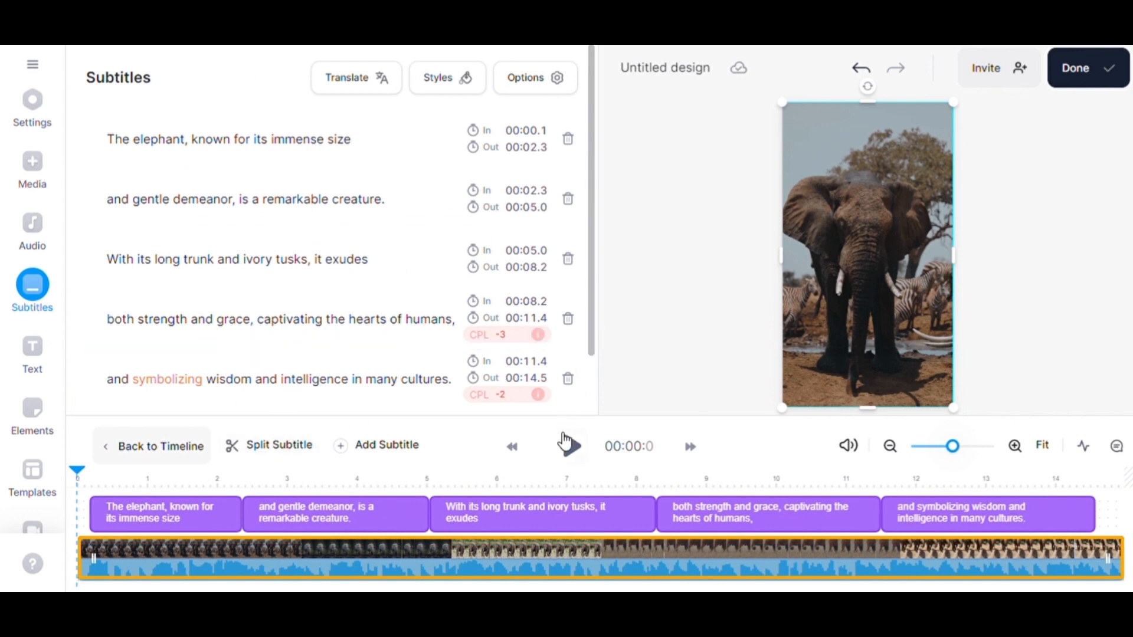
{"action": "left_click", "coordinate": [568, 452]}
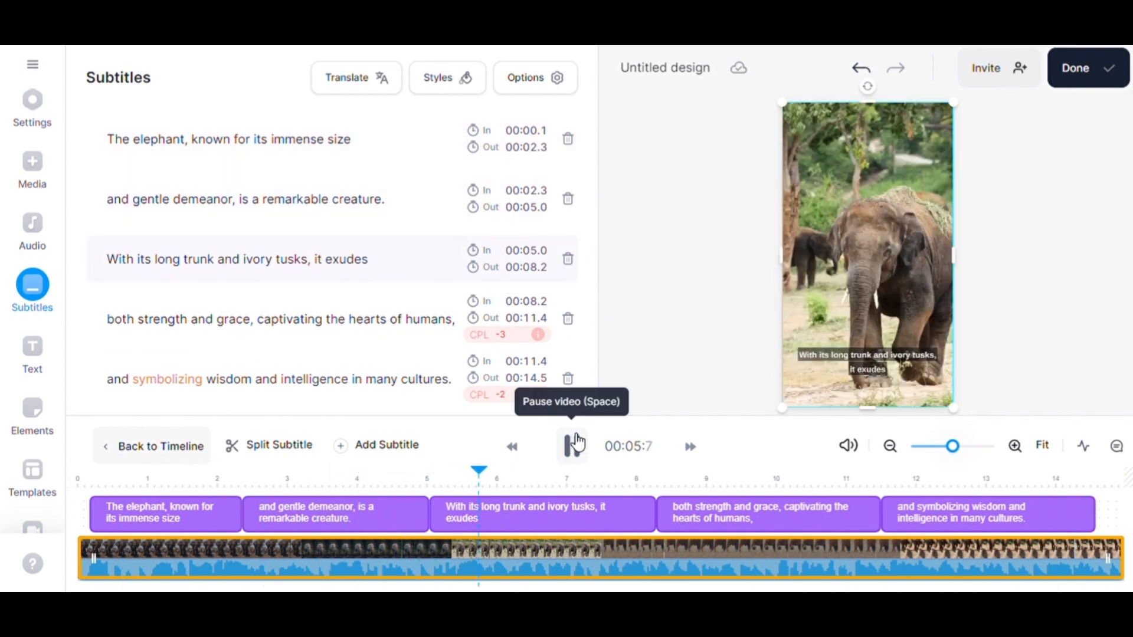
{"action": "left_click", "coordinate": [581, 444]}
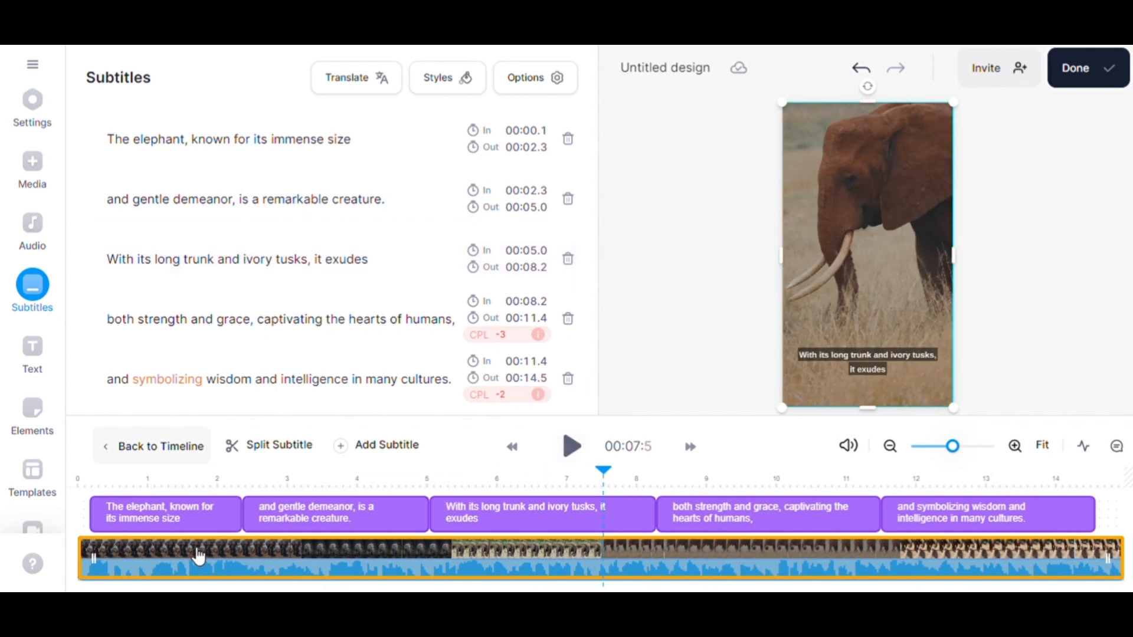
Extend the first subtitle back so it starts at 00:00.0, and play the opening to check the timing.
{"action": "left_click", "coordinate": [220, 528]}
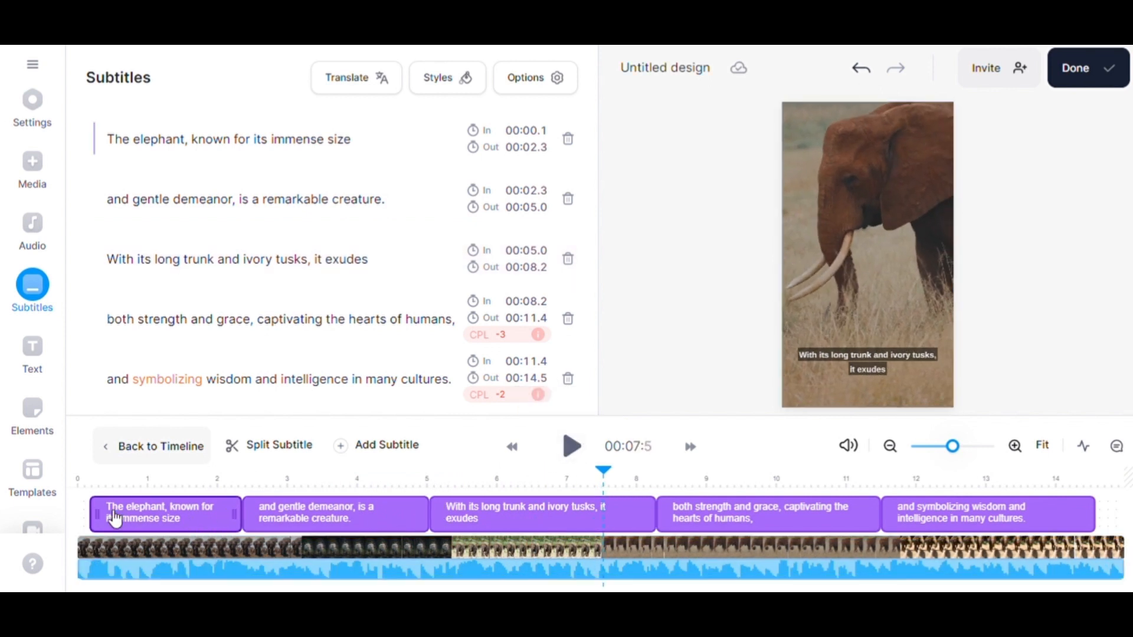
{"action": "left_click_drag", "start_coordinate": [93, 512], "coordinate": [81, 513]}
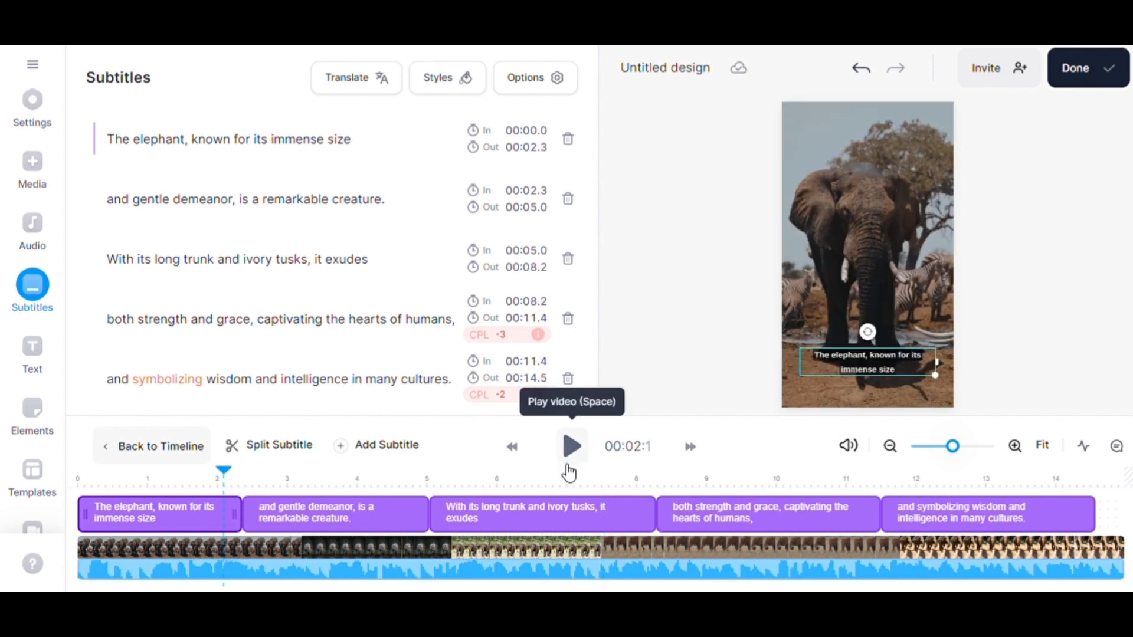
{"action": "left_click", "coordinate": [570, 472]}
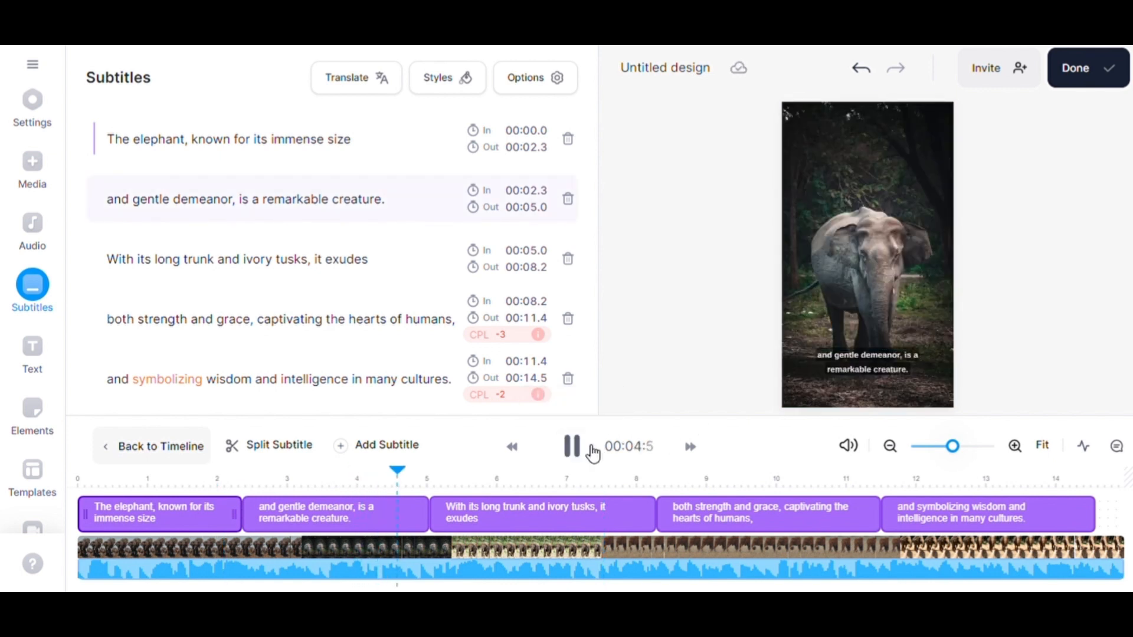
{"action": "left_click", "coordinate": [572, 447]}
Finish editing, export the subtitled video and open its download format choices.
{"action": "left_click", "coordinate": [1087, 89]}
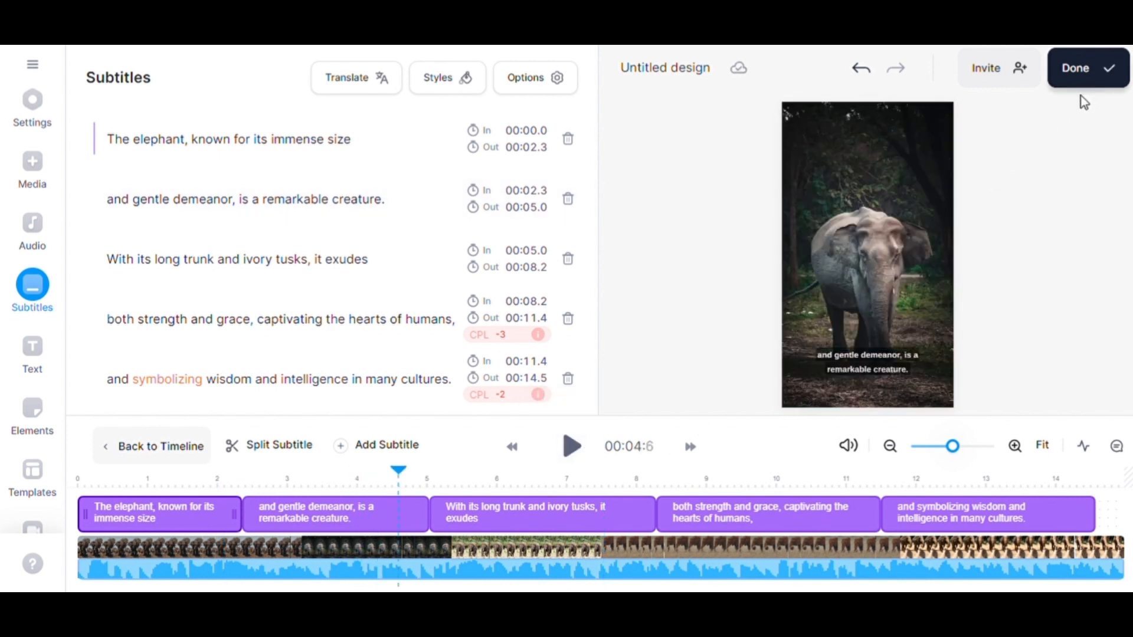
{"action": "left_click", "coordinate": [947, 319]}
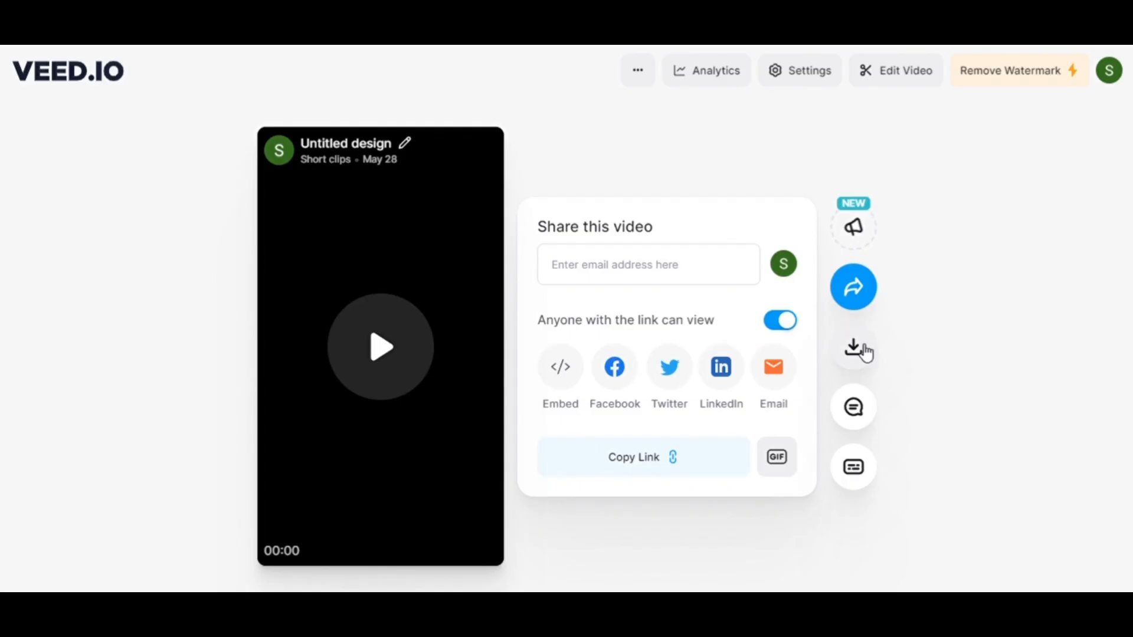
{"action": "left_click", "coordinate": [862, 354]}
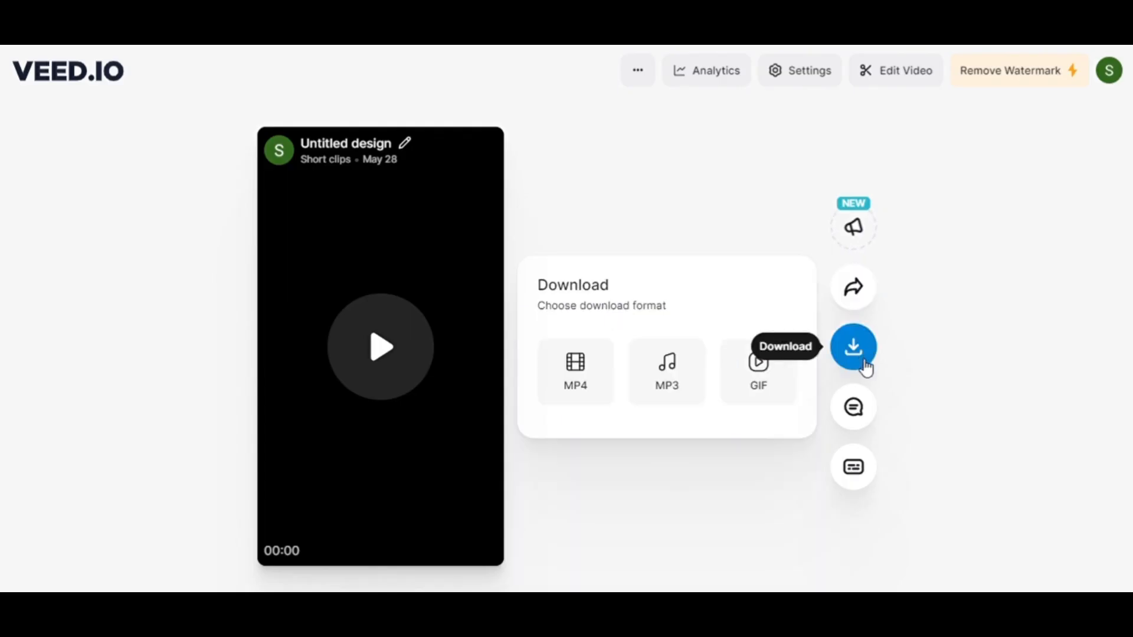